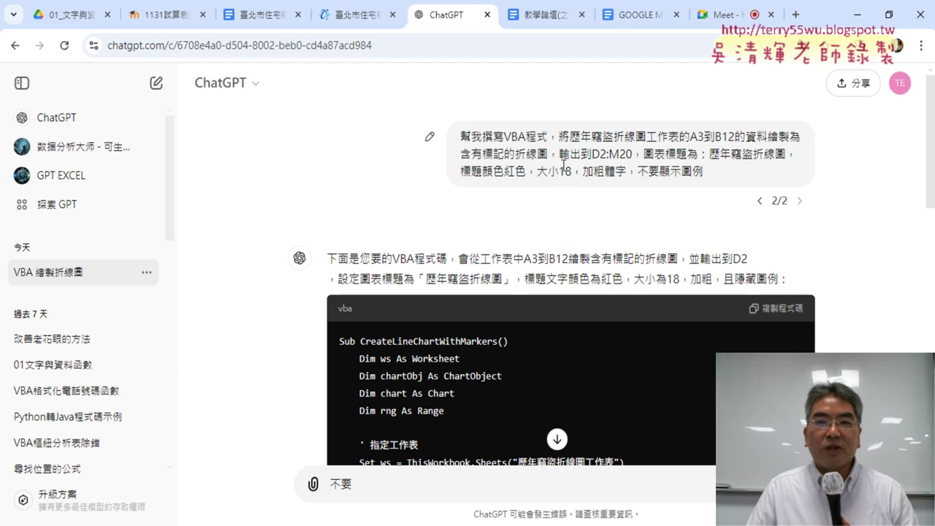
Step: Reopen the earlier line-chart prompt in ChatGPT for editing
{"action": "left_click", "coordinate": [433, 142]}
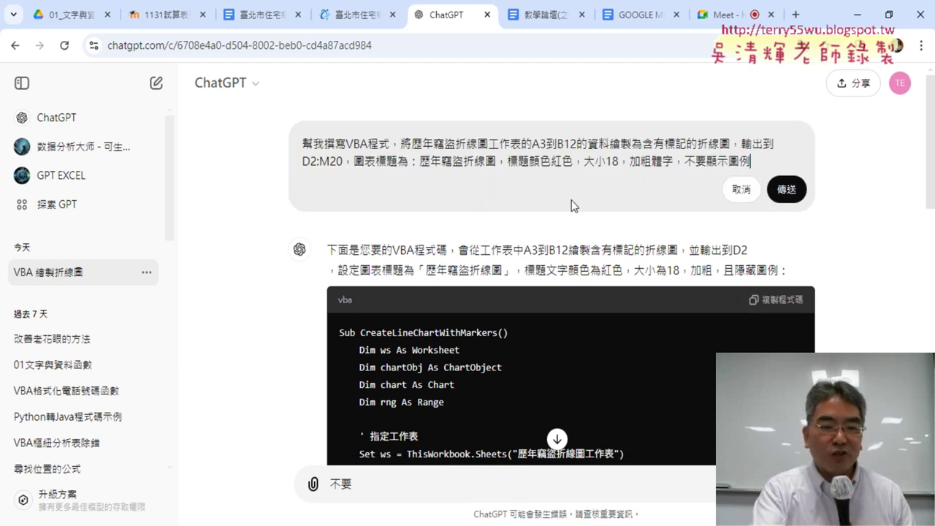
{"action": "left_click", "coordinate": [736, 201]}
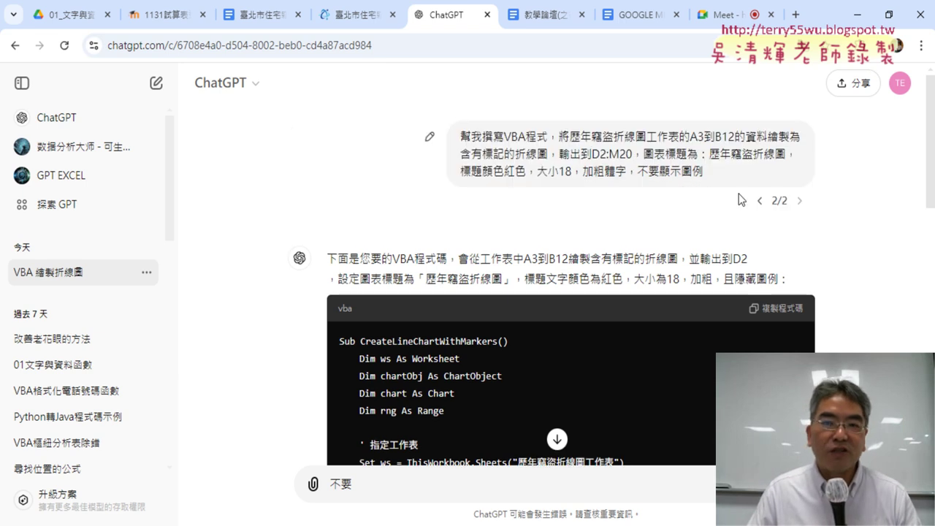
{"action": "left_click", "coordinate": [429, 140]}
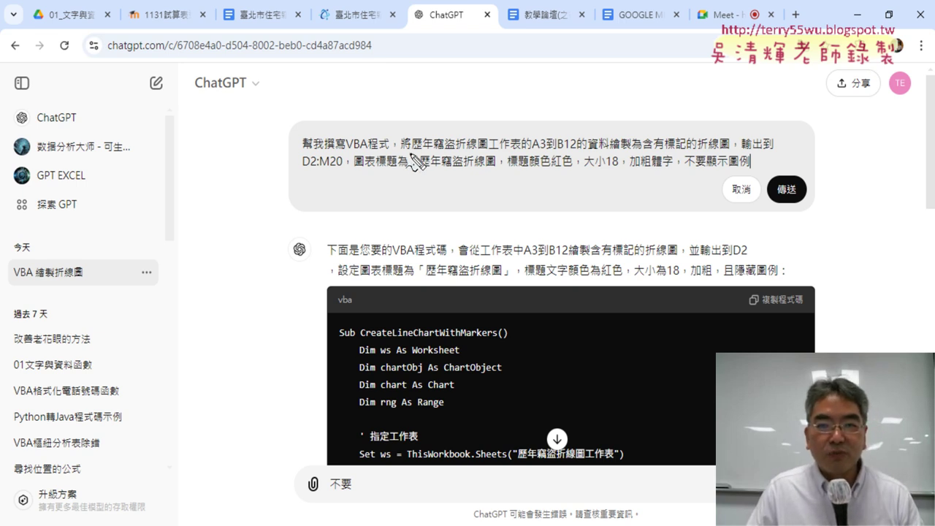
Step: Mark and select the sheet name 歷年竊盜折線圖工作表 within the prompt
{"action": "left_click_drag", "start_coordinate": [403, 154], "coordinate": [488, 153]}
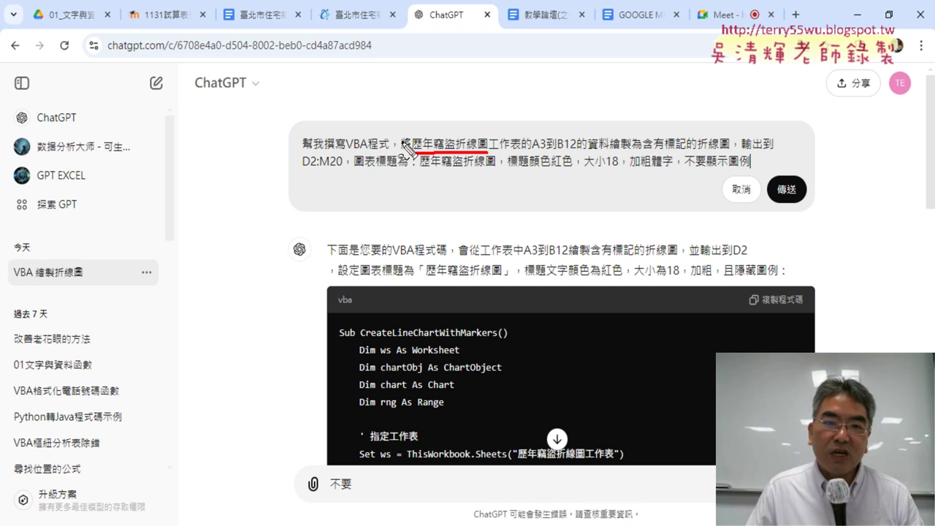
{"action": "left_click_drag", "start_coordinate": [411, 154], "coordinate": [526, 152]}
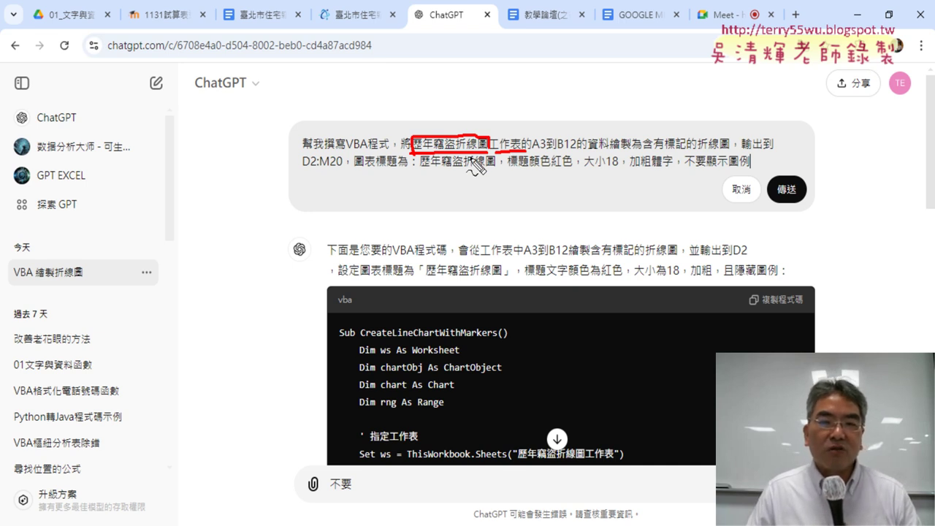
{"action": "key", "text": "Escape"}
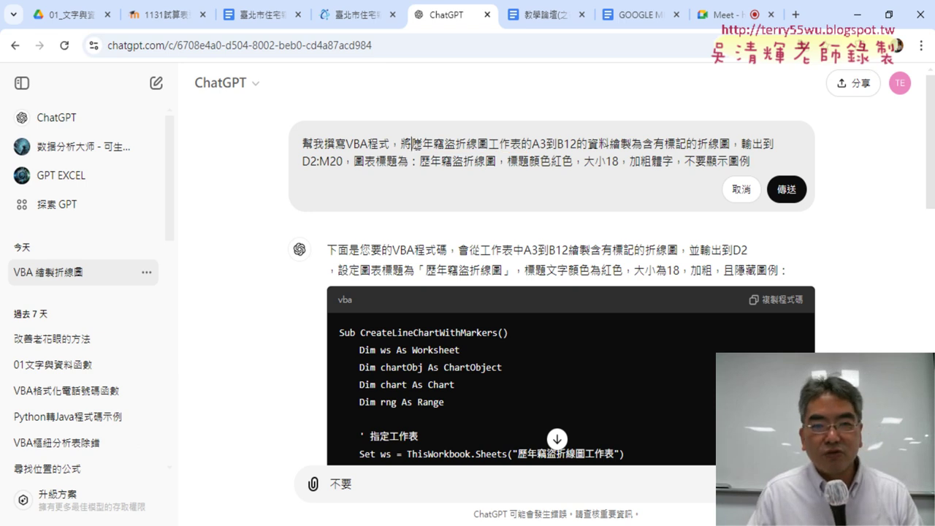
{"action": "left_click_drag", "start_coordinate": [413, 144], "coordinate": [522, 142]}
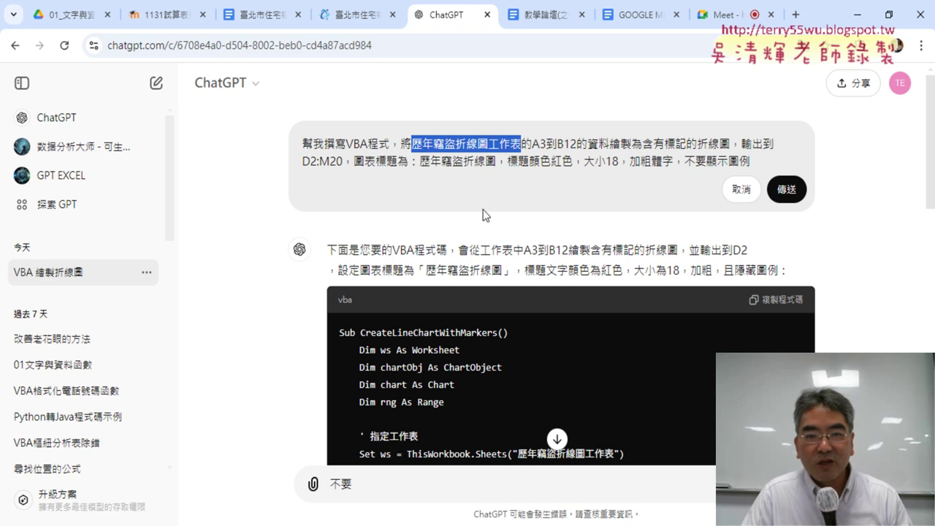
{"action": "key", "text": "Left"}
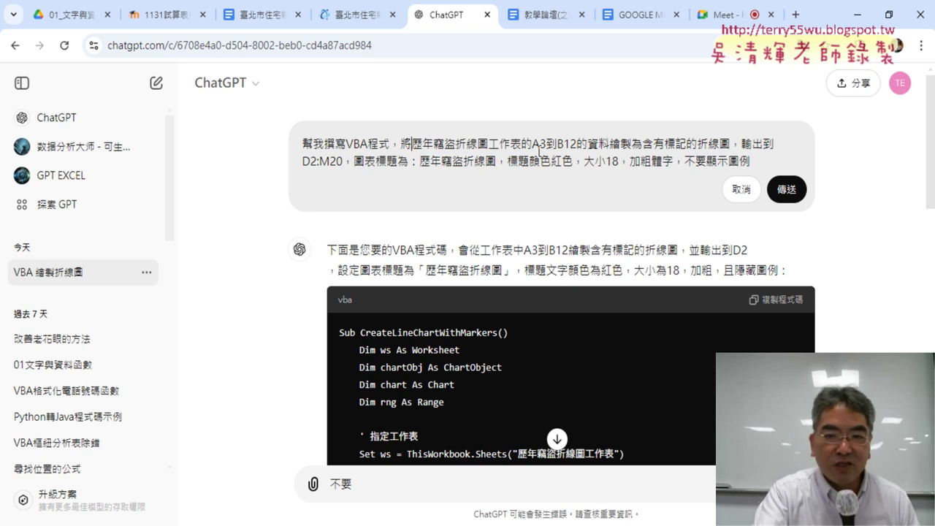
Step: Quote the sheet name 歷年竊盜折線圖 and review the title, red colour and size-18 phrases
{"action": "type", "text": "\""}
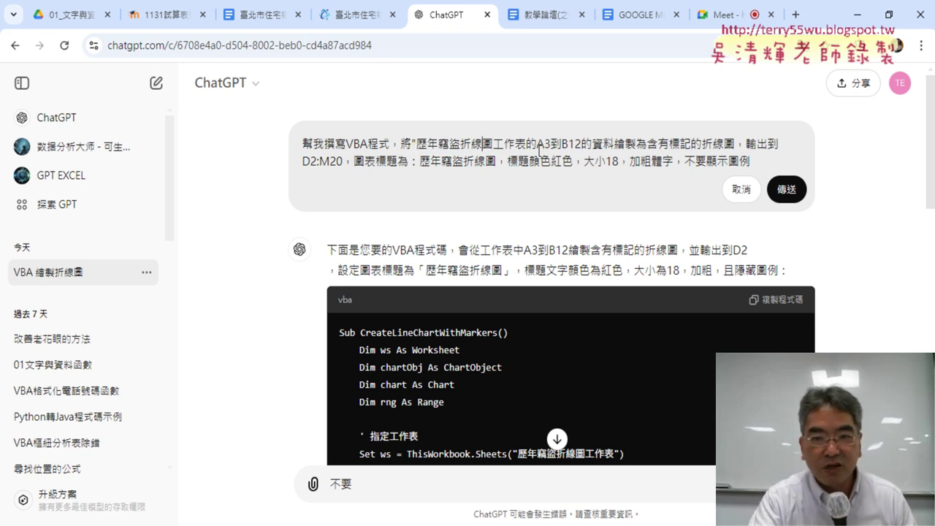
{"action": "type", "text": "\""}
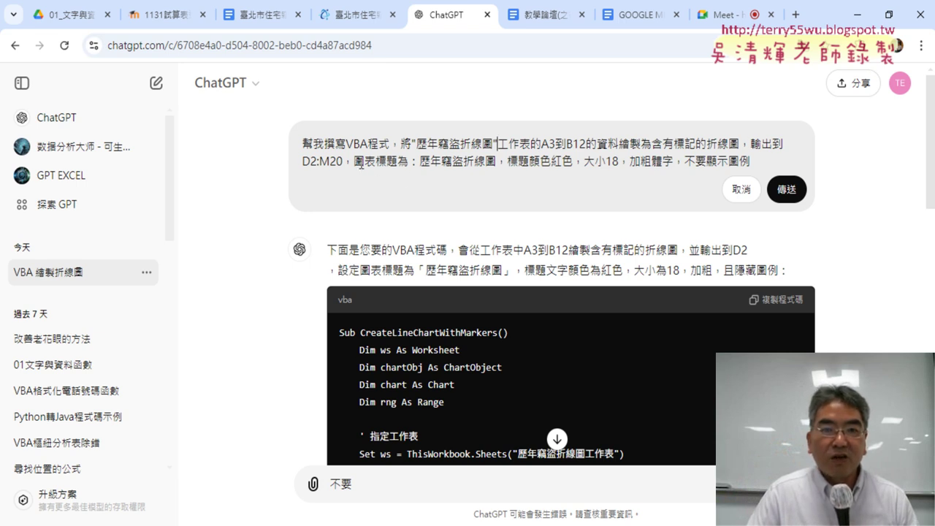
{"action": "left_click_drag", "start_coordinate": [356, 162], "coordinate": [497, 161]}
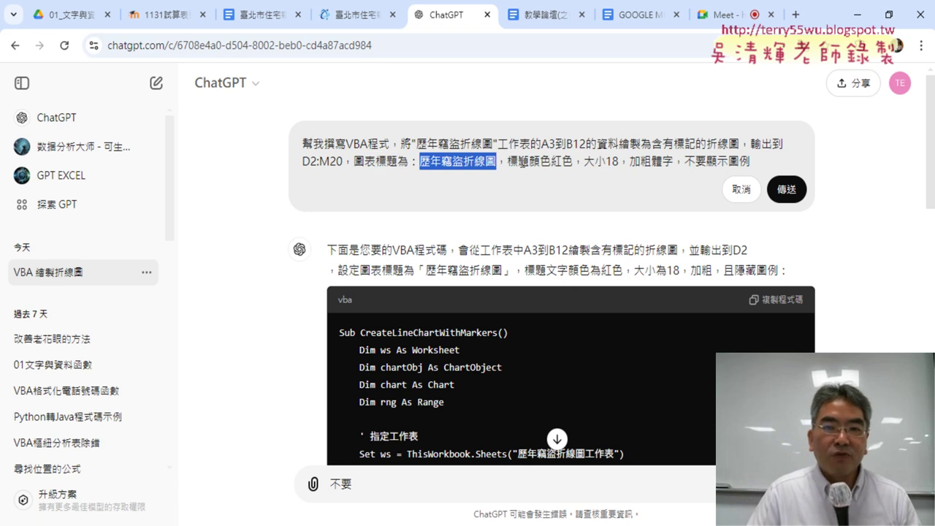
{"action": "left_click_drag", "start_coordinate": [508, 162], "coordinate": [574, 162]}
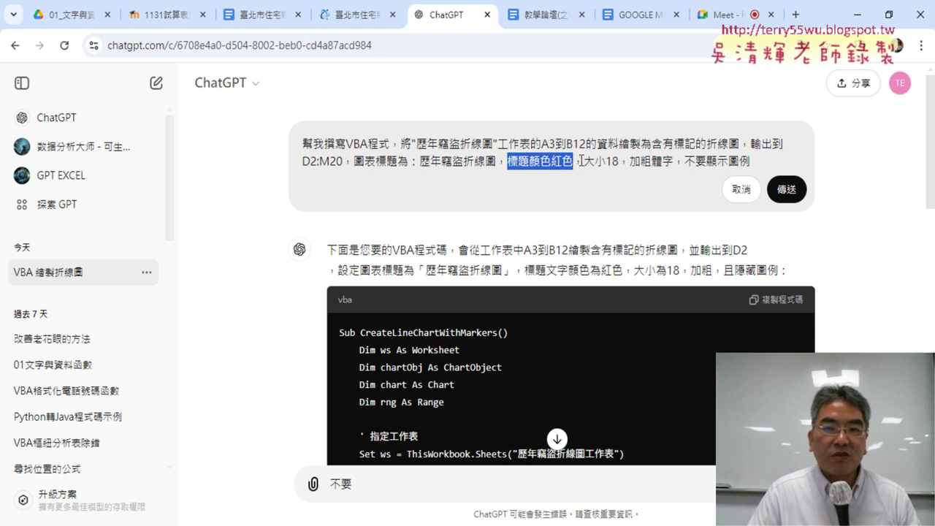
{"action": "left_click_drag", "start_coordinate": [582, 162], "coordinate": [730, 162]}
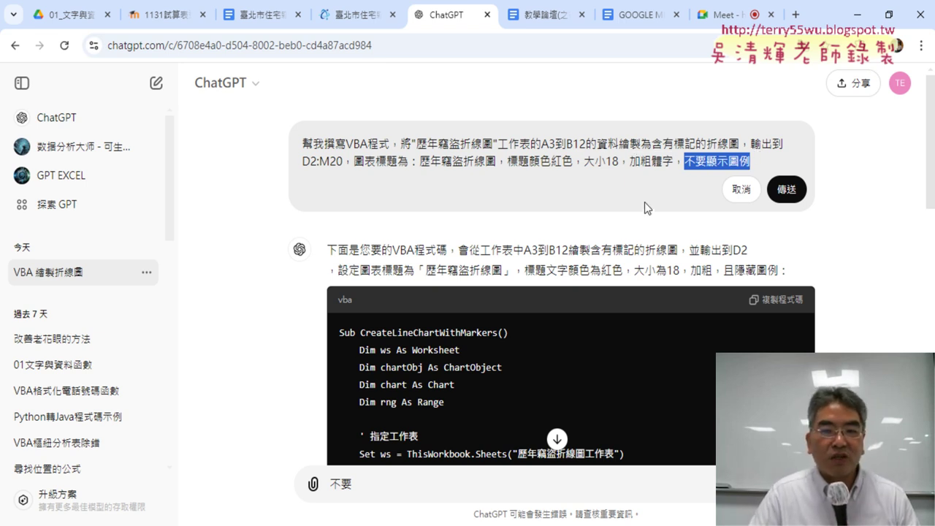
Step: Check the worksheet name used in the previously generated code
{"action": "scroll", "coordinate": [644, 205], "scroll_direction": "down", "scroll_amount": 1}
{"action": "scroll", "coordinate": [642, 209], "scroll_direction": "down", "scroll_amount": 1}
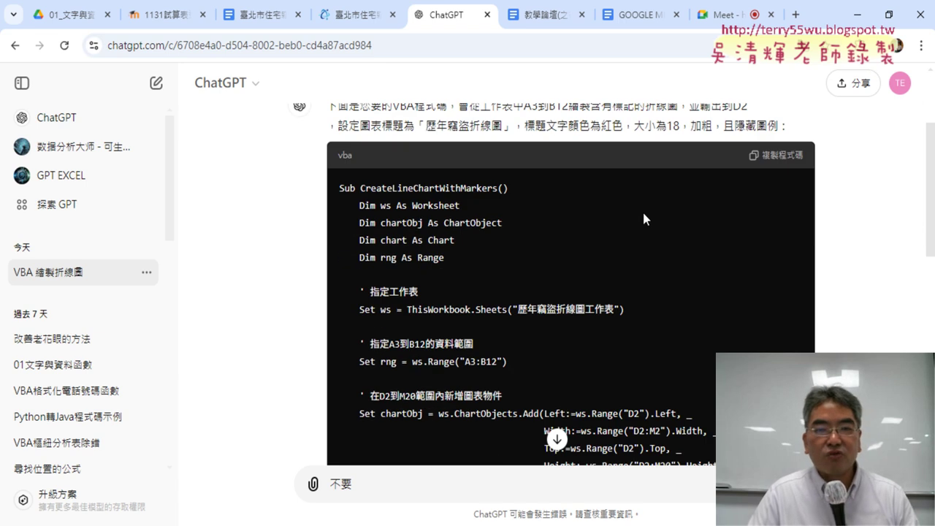
{"action": "scroll", "coordinate": [643, 208], "scroll_direction": "down", "scroll_amount": 1}
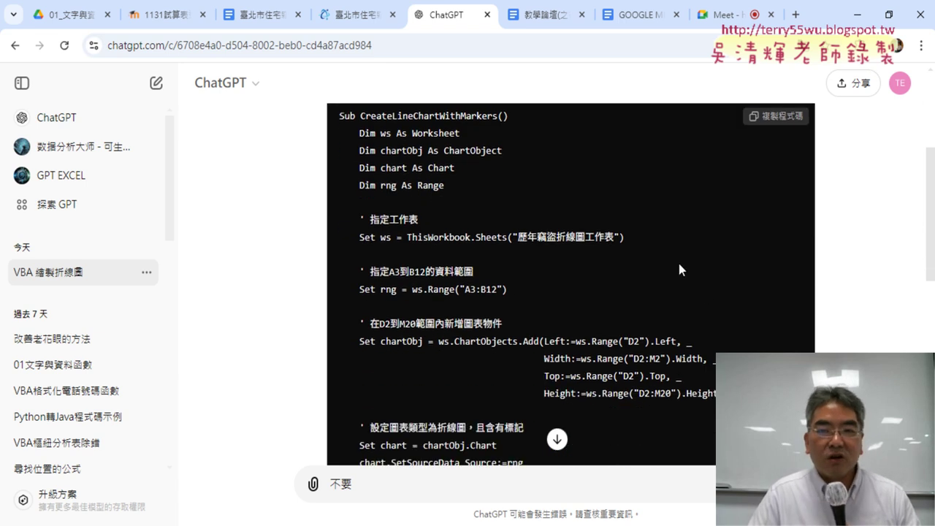
{"action": "left_click_drag", "start_coordinate": [591, 239], "coordinate": [615, 239]}
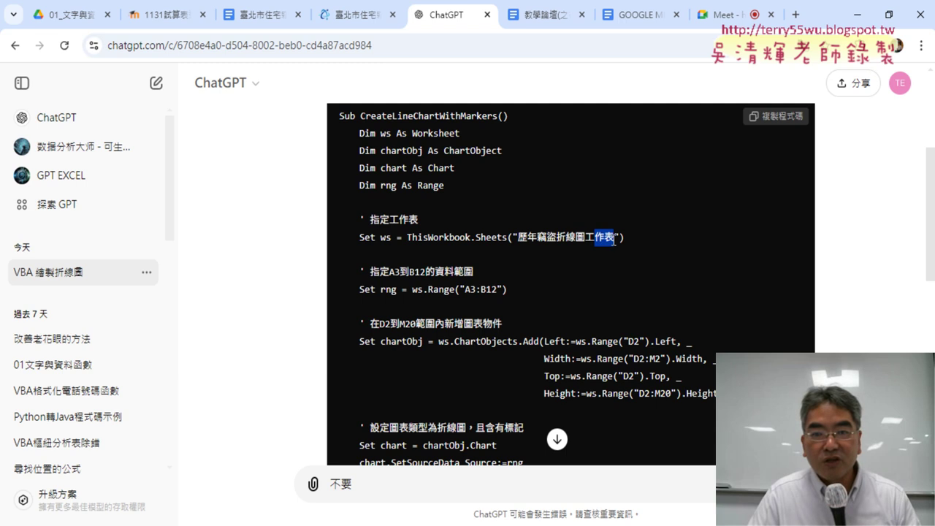
{"action": "scroll", "coordinate": [617, 238], "scroll_direction": "up", "scroll_amount": 3}
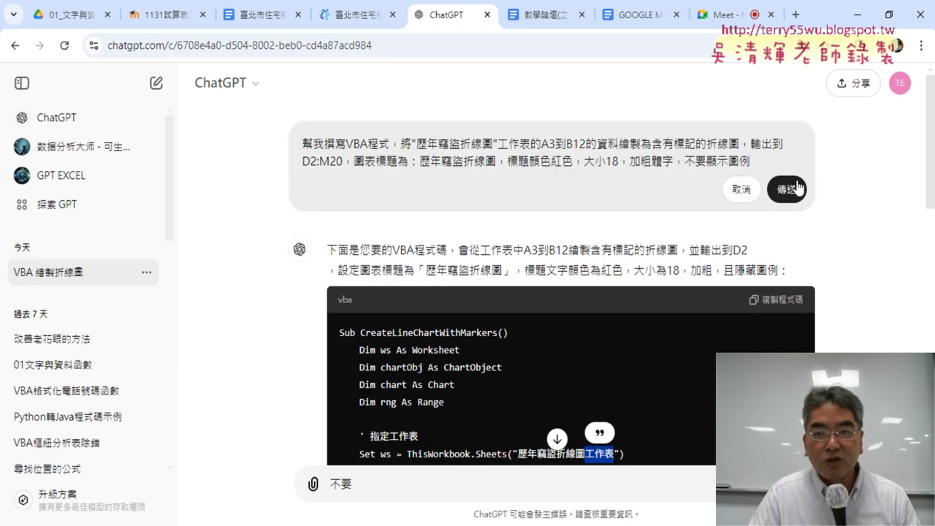
Step: Resubmit the revised prompt and review the new code down to the worksheet line
{"action": "left_click", "coordinate": [788, 187]}
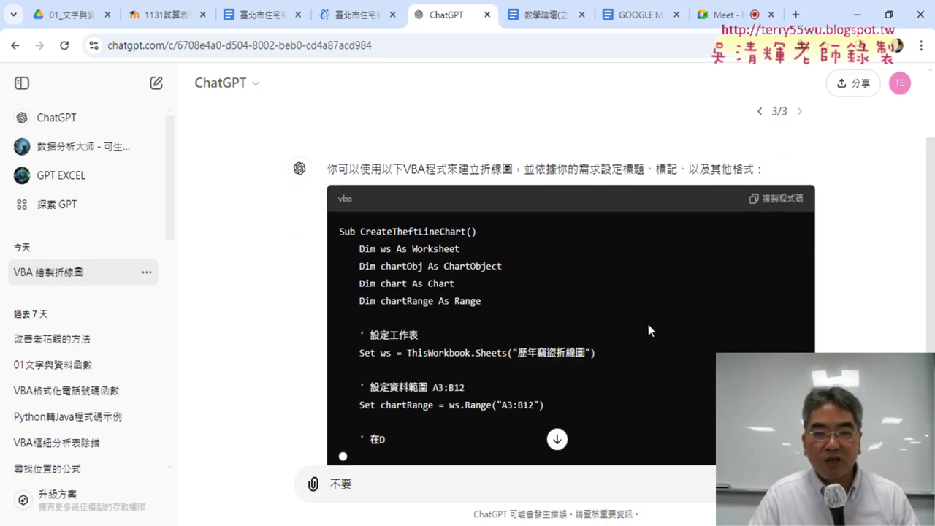
{"action": "left_click_drag", "start_coordinate": [339, 231], "coordinate": [557, 352]}
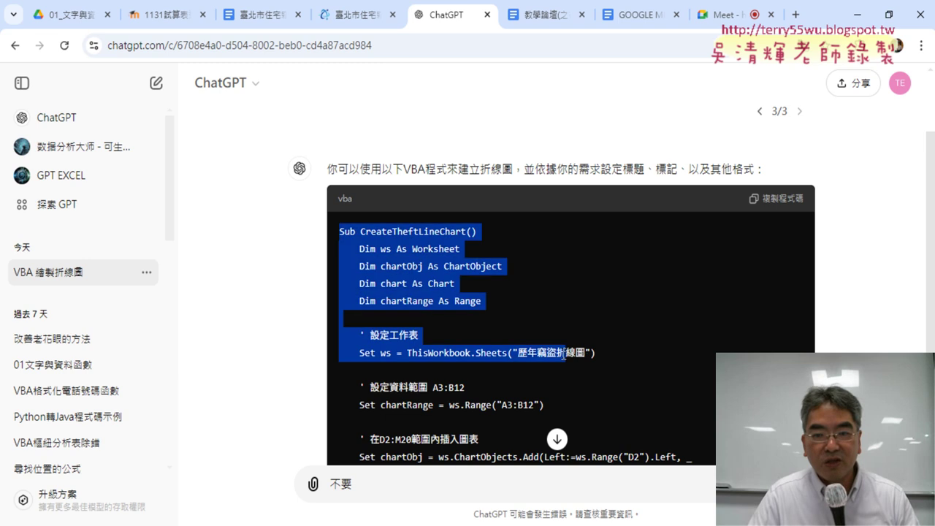
{"action": "left_click", "coordinate": [553, 356]}
{"action": "left_click_drag", "start_coordinate": [339, 231], "coordinate": [592, 353]}
{"action": "left_click", "coordinate": [590, 352]}
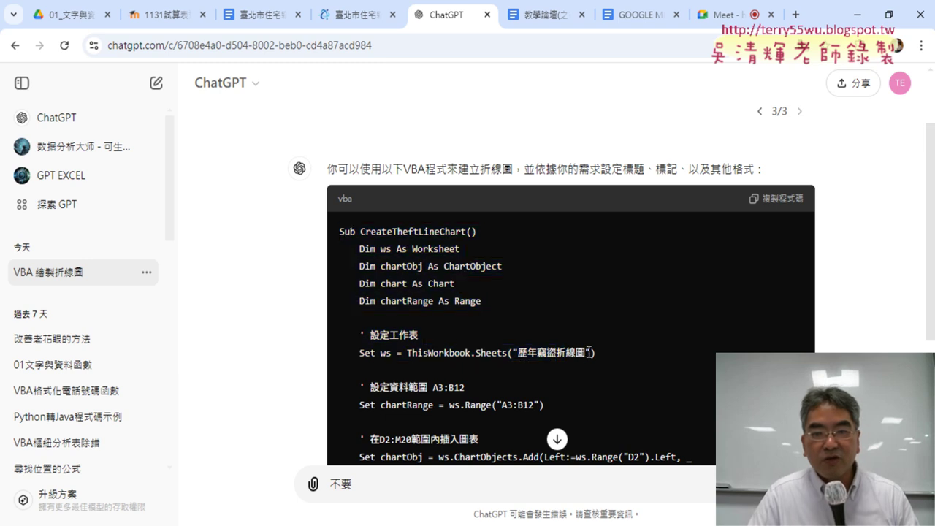
{"action": "left_click_drag", "start_coordinate": [338, 231], "coordinate": [551, 353]}
{"action": "left_click", "coordinate": [541, 352]}
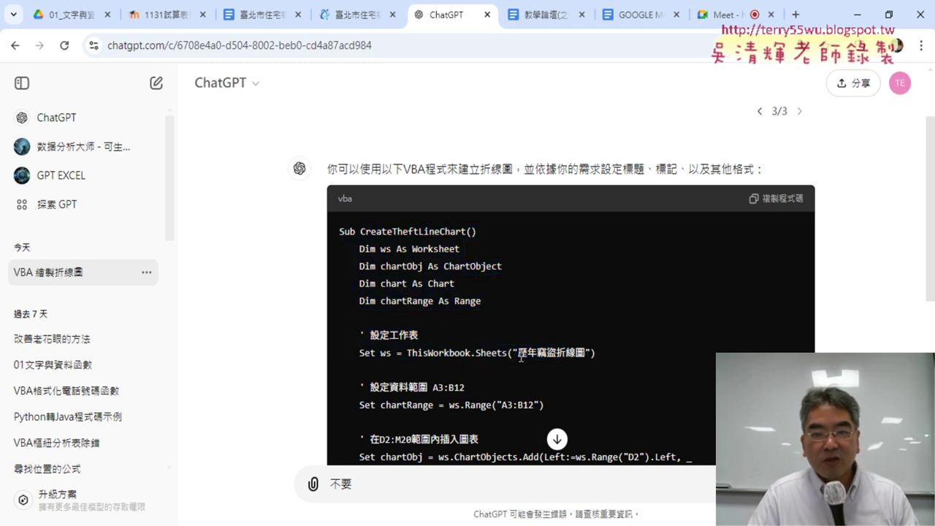
{"action": "left_click_drag", "start_coordinate": [339, 231], "coordinate": [527, 354]}
{"action": "left_click", "coordinate": [592, 353]}
{"action": "left_click_drag", "start_coordinate": [338, 230], "coordinate": [591, 353]}
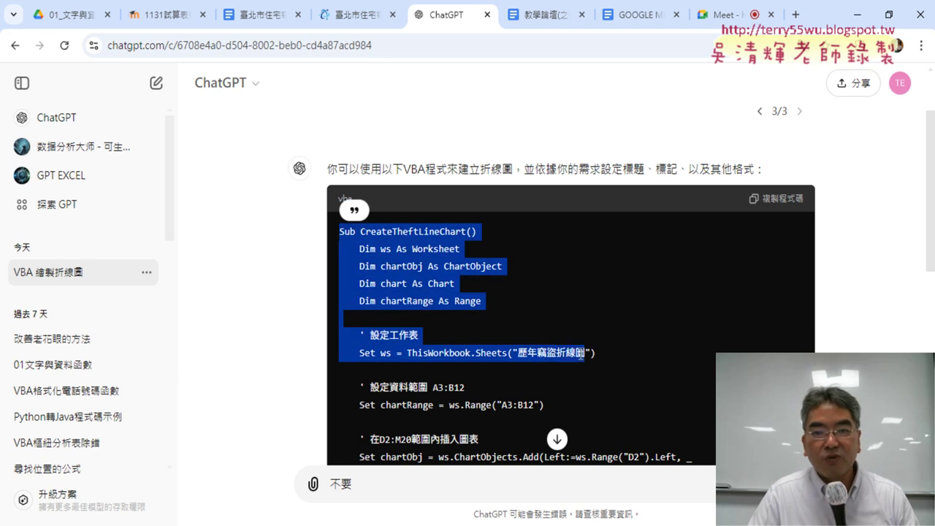
{"action": "left_click", "coordinate": [626, 357]}
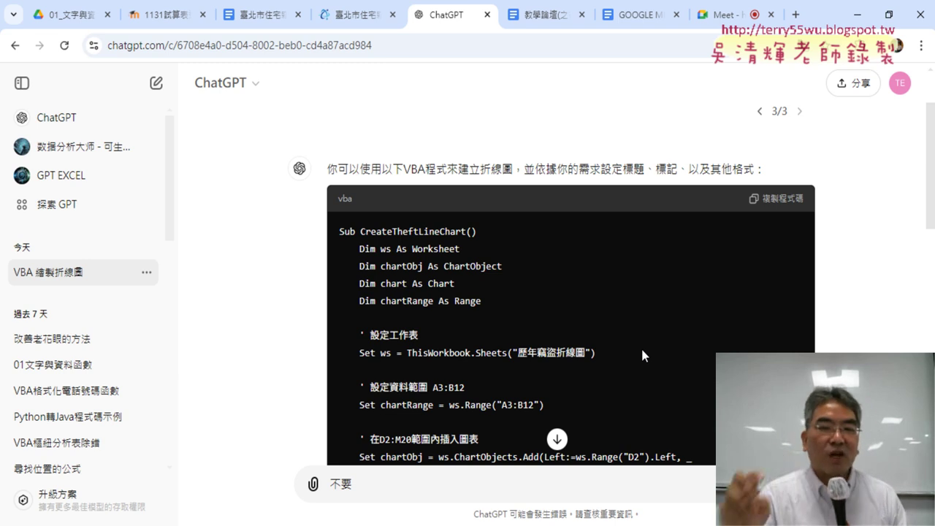
Step: Review the title-format section of the new macro and copy the VBA code
{"action": "scroll", "coordinate": [526, 325], "scroll_direction": "down", "scroll_amount": 2}
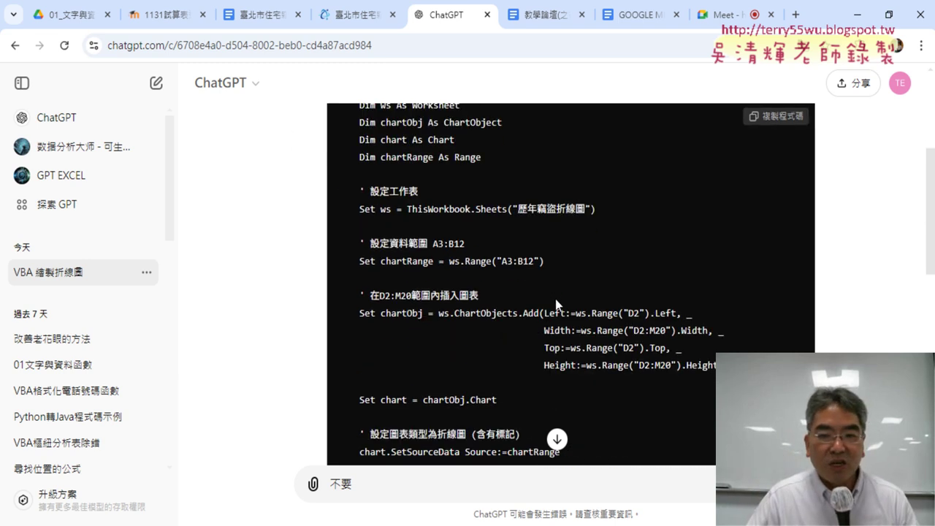
{"action": "left_click_drag", "start_coordinate": [385, 260], "coordinate": [485, 260]}
{"action": "left_click", "coordinate": [541, 336]}
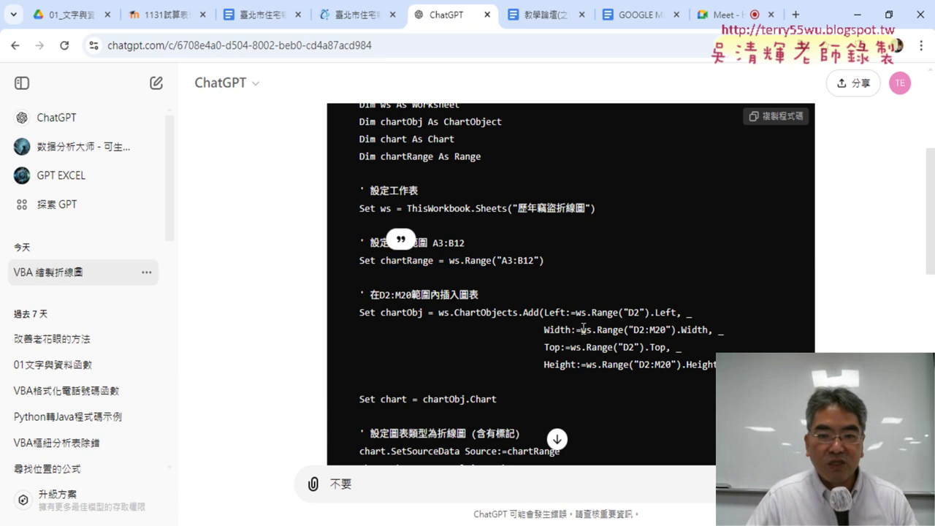
{"action": "scroll", "coordinate": [526, 292], "scroll_direction": "down", "scroll_amount": 3}
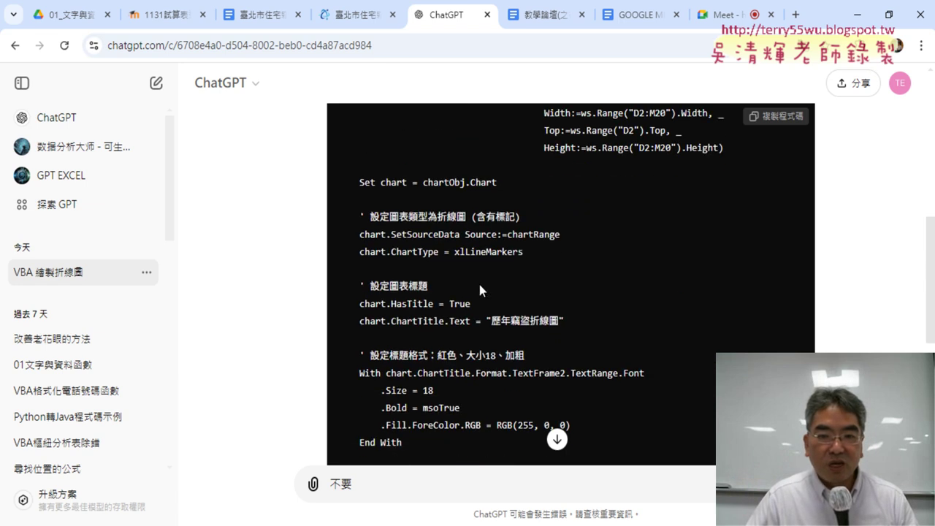
{"action": "scroll", "coordinate": [486, 307], "scroll_direction": "down", "scroll_amount": 2}
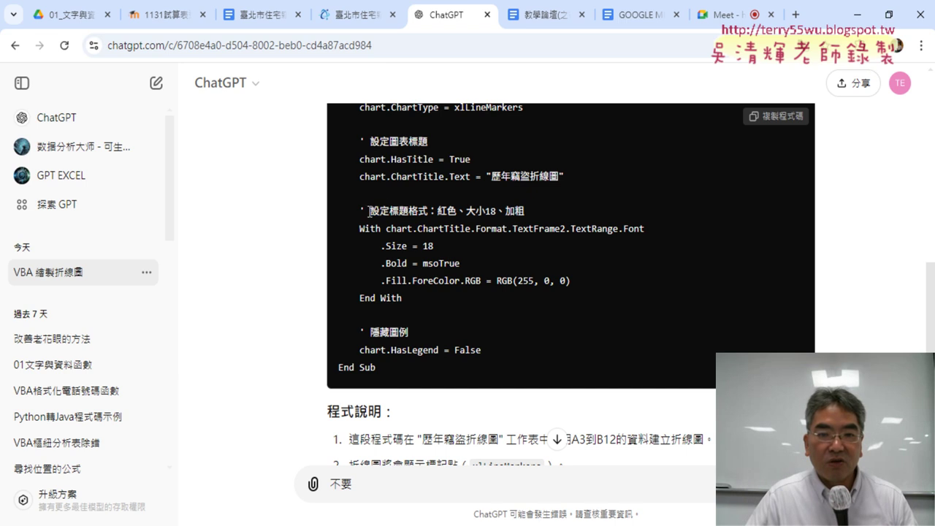
{"action": "left_click_drag", "start_coordinate": [369, 211], "coordinate": [526, 214]}
{"action": "left_click", "coordinate": [508, 257]}
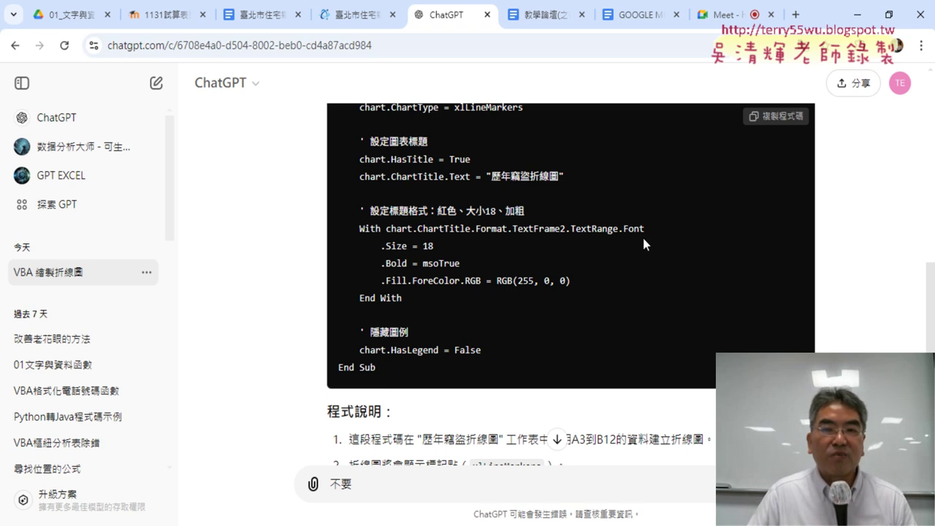
{"action": "left_click", "coordinate": [780, 116]}
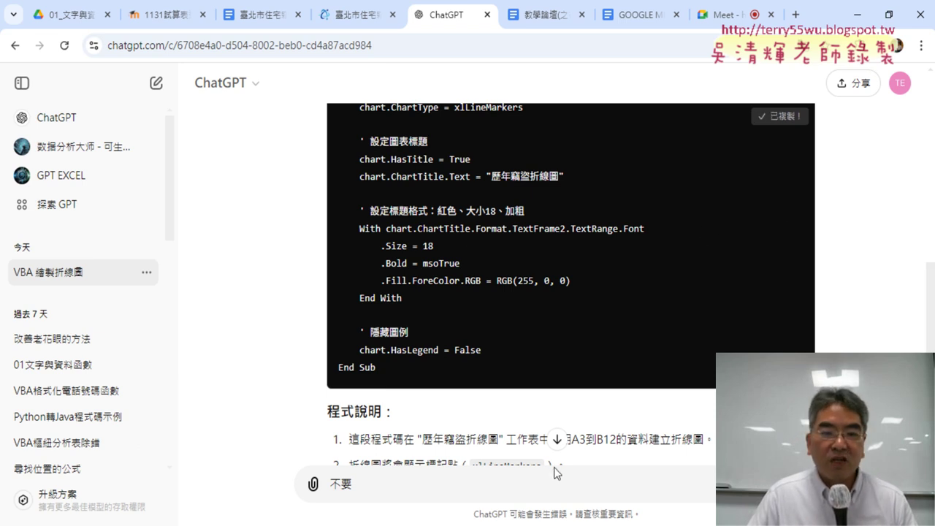
Step: Replace Module1's old code with the revised red-title line-chart macro
{"action": "left_click", "coordinate": [858, 15]}
{"action": "scroll", "coordinate": [422, 283], "scroll_direction": "up", "scroll_amount": 1}
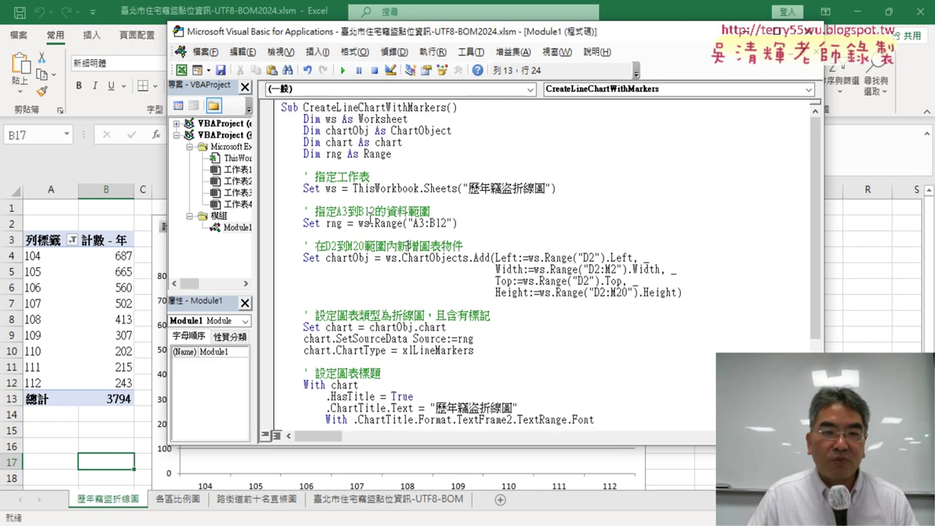
{"action": "left_click_drag", "start_coordinate": [282, 109], "coordinate": [306, 445]}
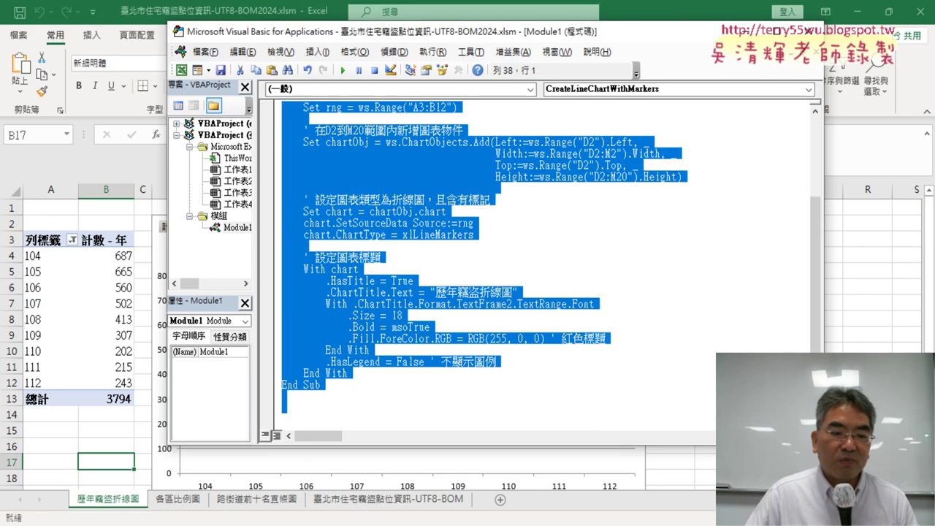
{"action": "key", "text": "ctrl+v"}
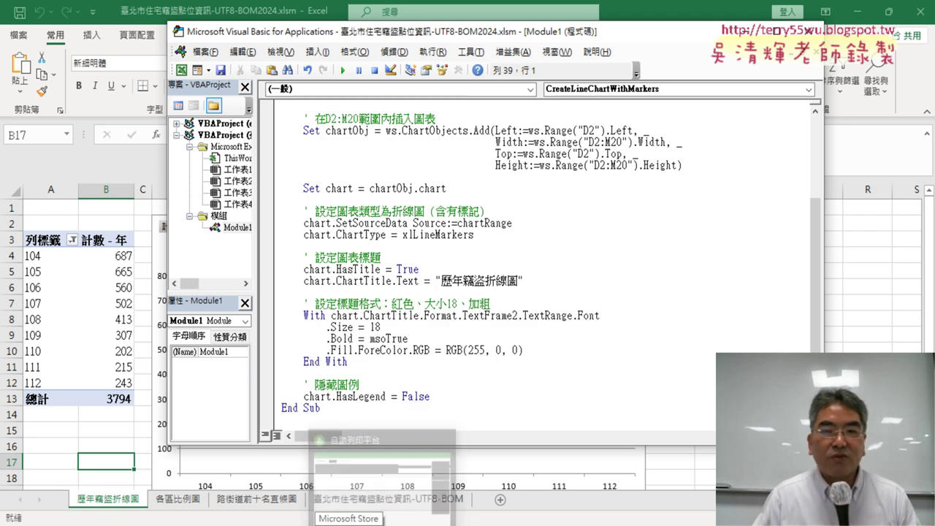
{"action": "left_click", "coordinate": [504, 244]}
Step: Inspect the pivot line chart on the worksheet, selecting the year 109 count
{"action": "left_click_drag", "start_coordinate": [460, 40], "coordinate": [630, 39]}
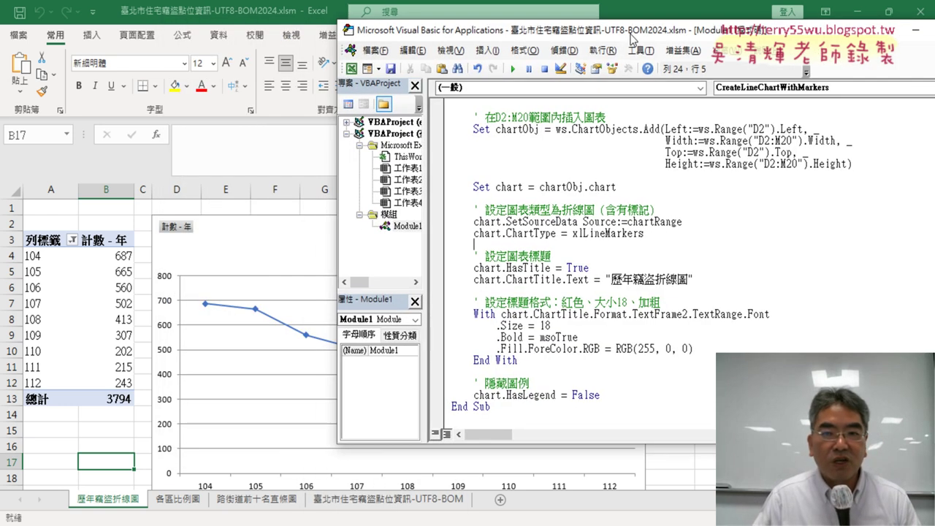
{"action": "left_click", "coordinate": [91, 445]}
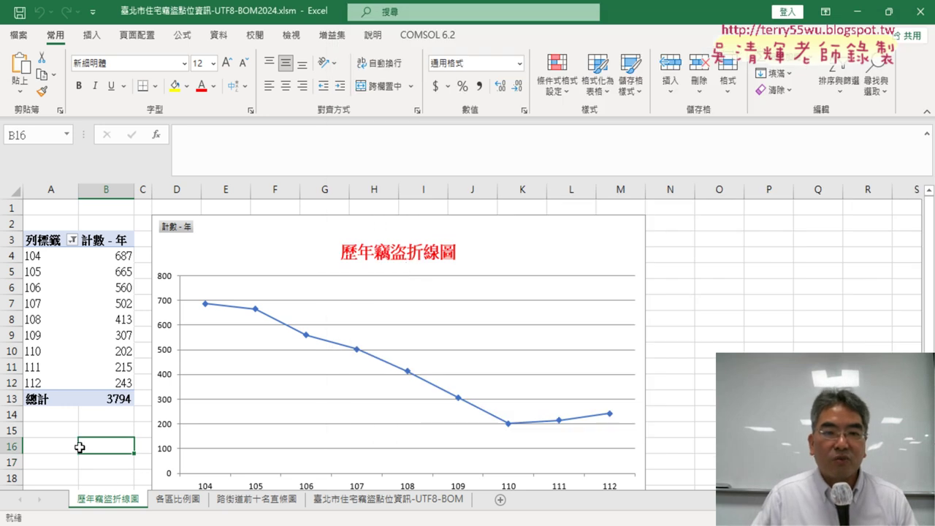
{"action": "scroll", "coordinate": [690, 327], "scroll_direction": "down", "scroll_amount": 2}
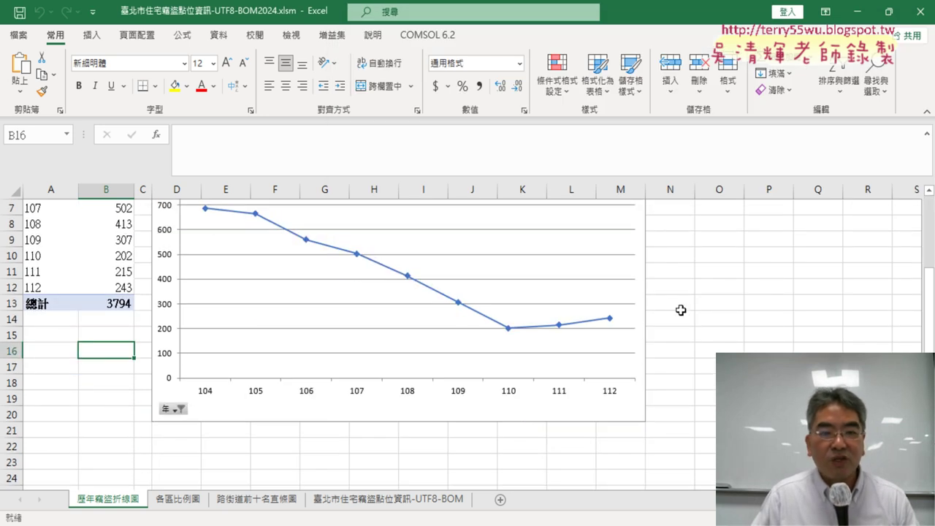
{"action": "scroll", "coordinate": [563, 369], "scroll_direction": "up", "scroll_amount": 1}
{"action": "scroll", "coordinate": [563, 372], "scroll_direction": "up", "scroll_amount": 1}
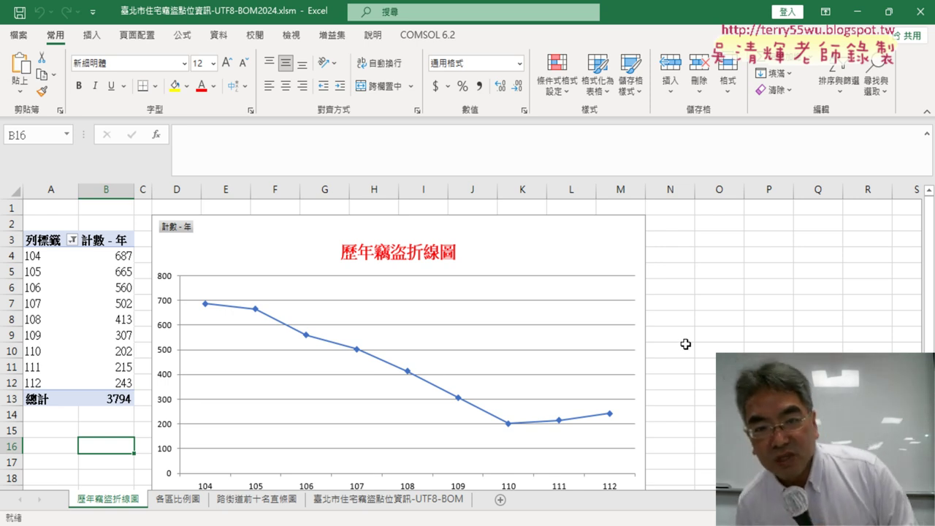
{"action": "scroll", "coordinate": [626, 344], "scroll_direction": "down", "scroll_amount": 1}
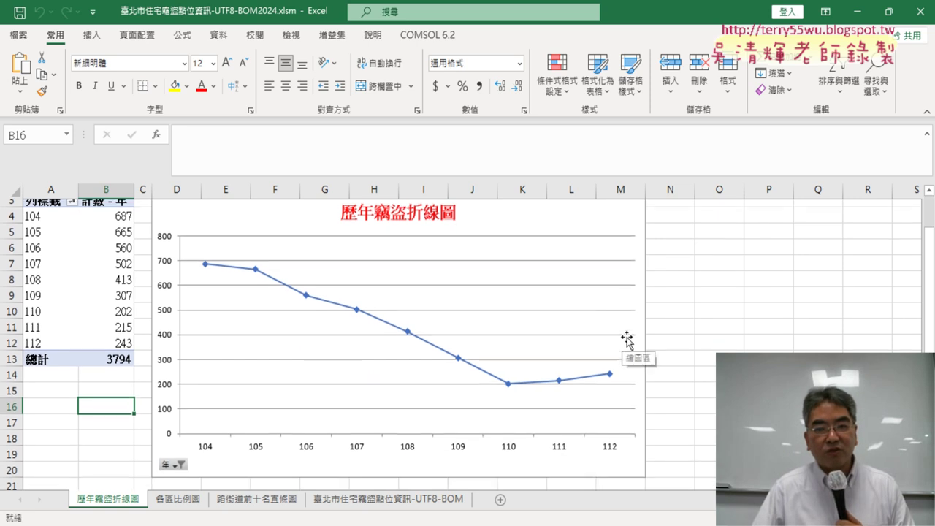
{"action": "left_click", "coordinate": [102, 288]}
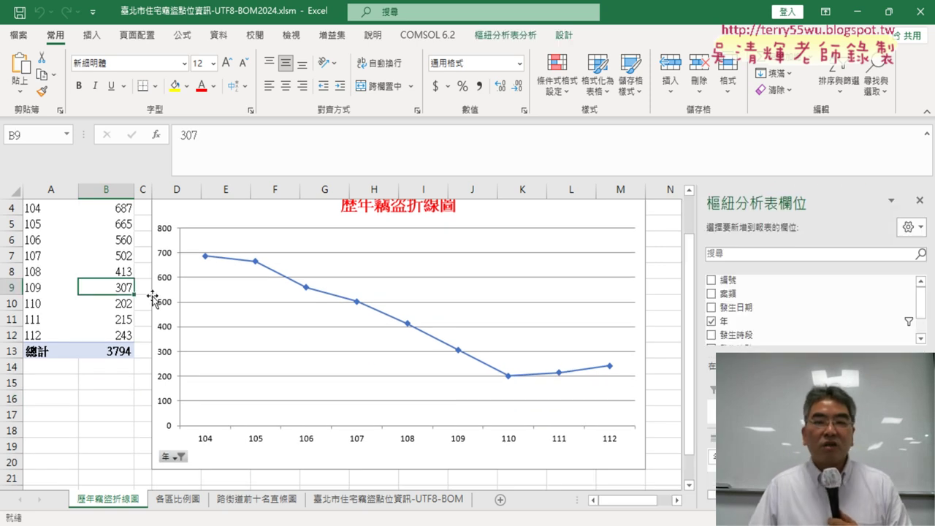
{"action": "scroll", "coordinate": [153, 296], "scroll_direction": "up", "scroll_amount": 1}
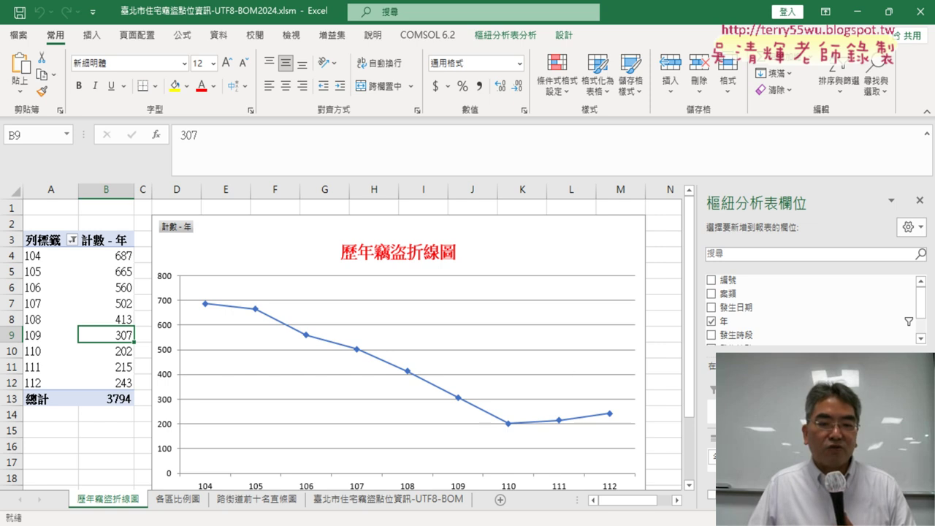
Step: Copy the full chart-request prompt text from ChatGPT for the Google Docs notes
{"action": "left_click", "coordinate": [338, 471]}
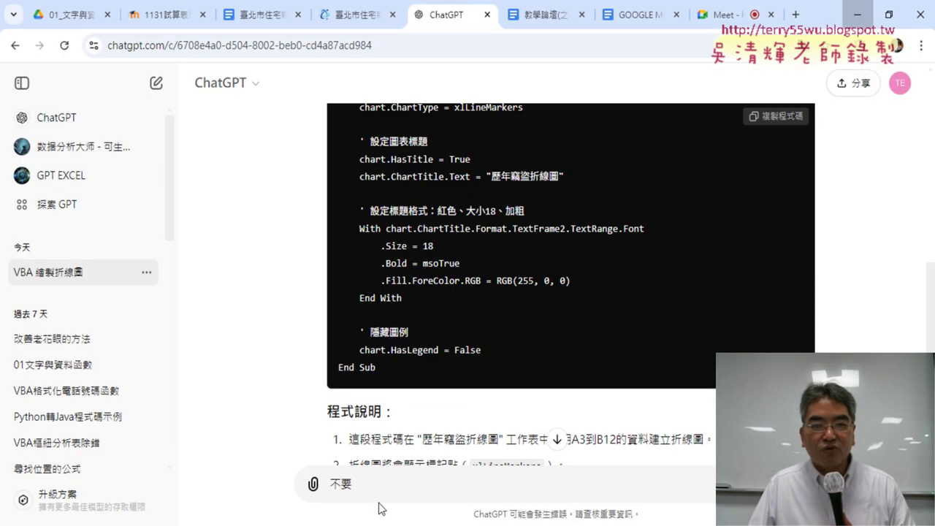
{"action": "scroll", "coordinate": [550, 285], "scroll_direction": "up", "scroll_amount": 1}
{"action": "scroll", "coordinate": [577, 263], "scroll_direction": "up", "scroll_amount": 5}
{"action": "scroll", "coordinate": [599, 238], "scroll_direction": "up", "scroll_amount": 3}
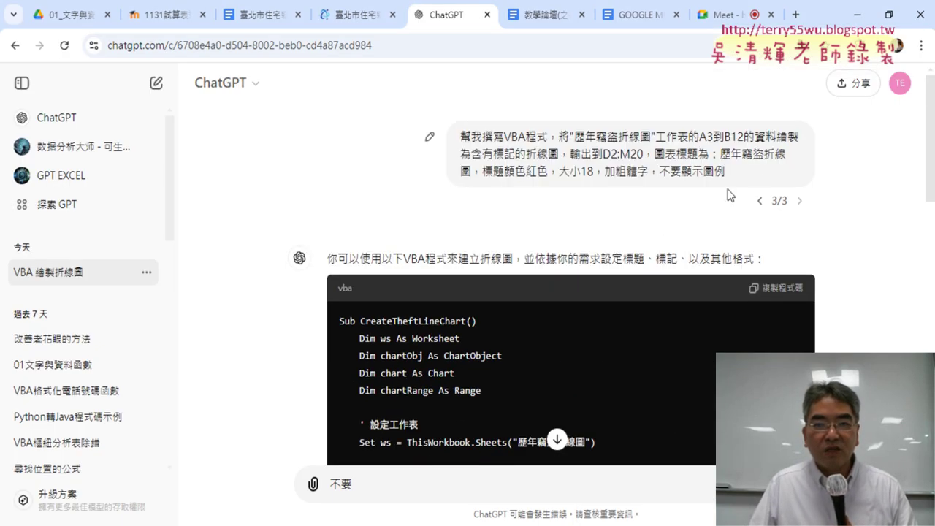
{"action": "mouse_move", "coordinate": [756, 176]}
{"action": "left_mouse_down"}
{"action": "mouse_move", "coordinate": [512, 138]}
{"action": "mouse_move", "coordinate": [744, 169]}
{"action": "left_mouse_up"}
{"action": "left_click", "coordinate": [449, 143]}
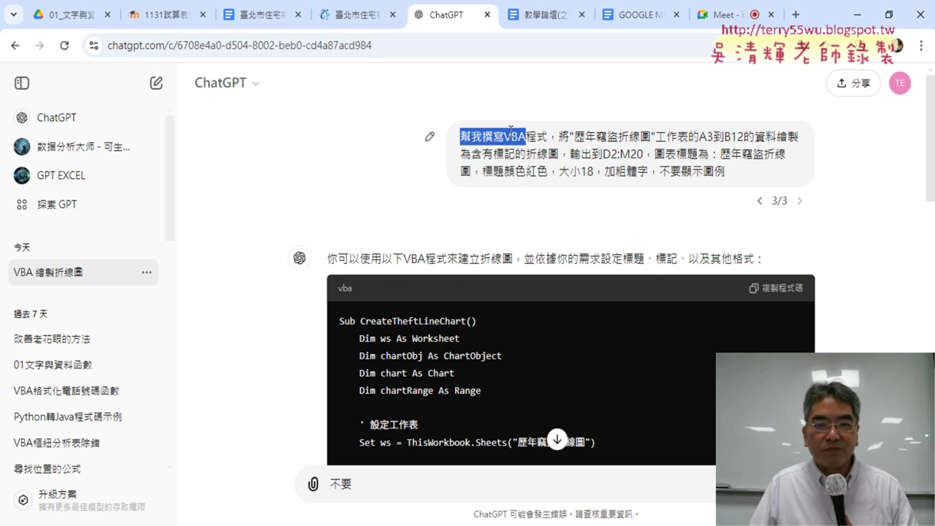
{"action": "right_click", "coordinate": [682, 153]}
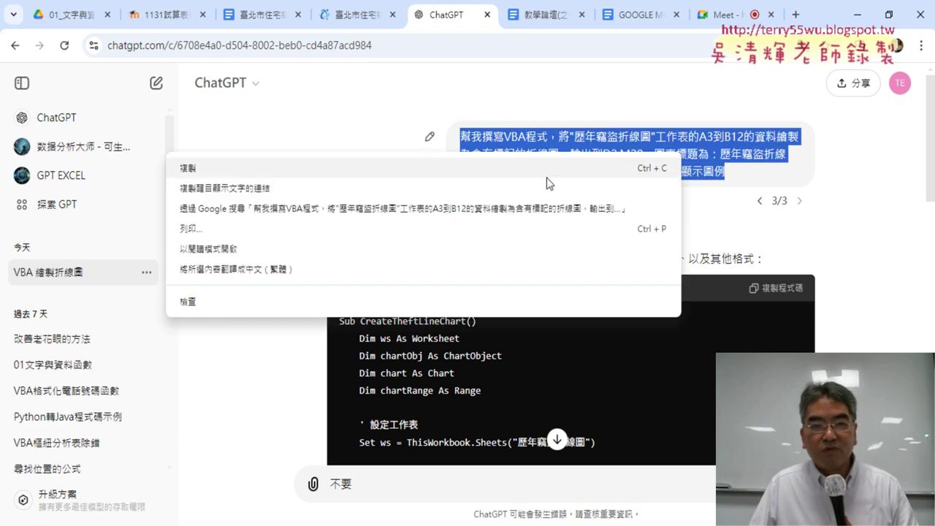
{"action": "left_click", "coordinate": [546, 176]}
{"action": "left_click", "coordinate": [263, 14]}
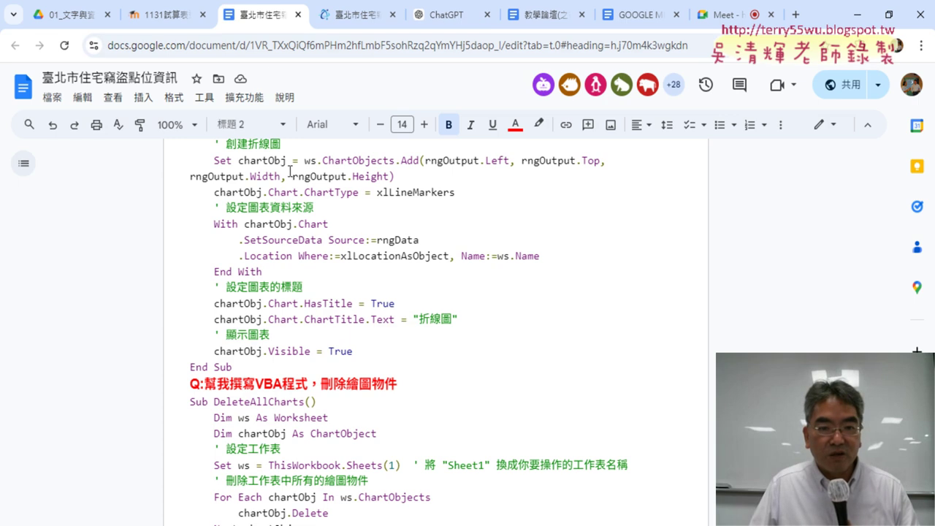
Step: Below the first End Sub, type '修改為:' and paste the revised red size-18 prompt
{"action": "scroll", "coordinate": [290, 170], "scroll_direction": "up", "scroll_amount": 3}
{"action": "scroll", "coordinate": [321, 193], "scroll_direction": "up", "scroll_amount": 2}
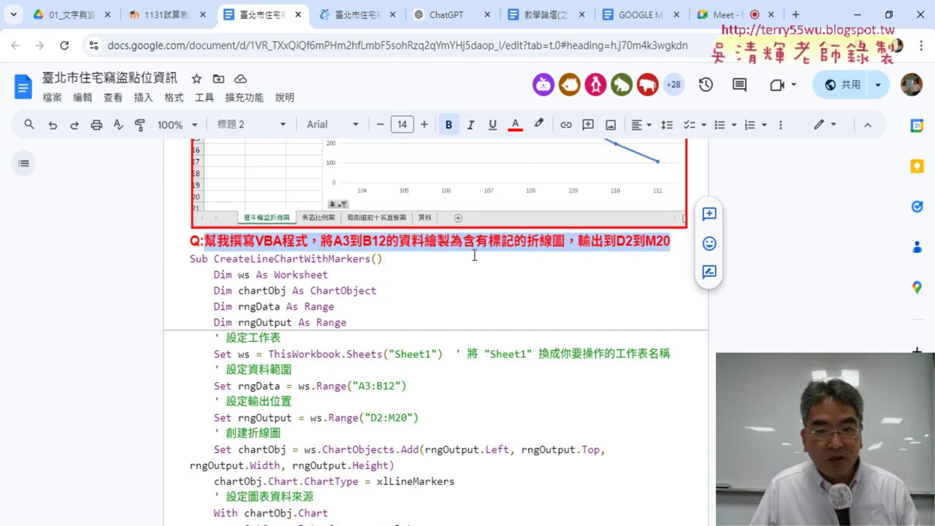
{"action": "scroll", "coordinate": [474, 255], "scroll_direction": "down", "scroll_amount": 1}
{"action": "scroll", "coordinate": [528, 238], "scroll_direction": "down", "scroll_amount": 1}
{"action": "scroll", "coordinate": [467, 252], "scroll_direction": "down", "scroll_amount": 3}
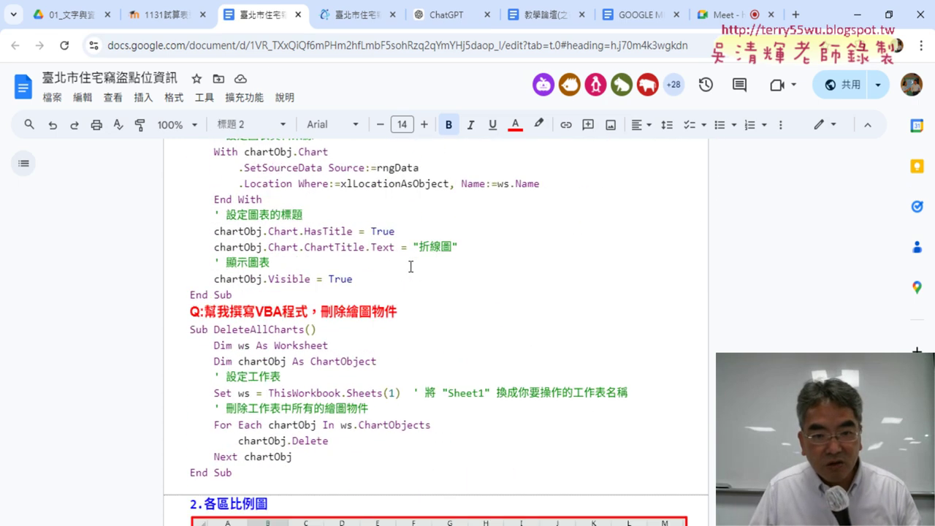
{"action": "left_click", "coordinate": [319, 288]}
{"action": "key", "text": "Return"}
{"action": "key", "text": "Return"}
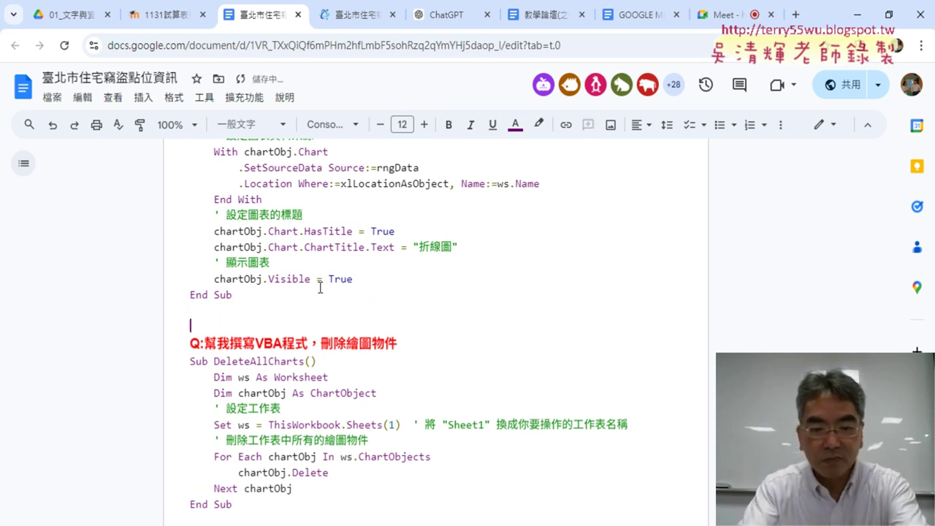
{"action": "type", "text": "ㄒㄧㄡ"}
{"action": "key", "text": "space"}
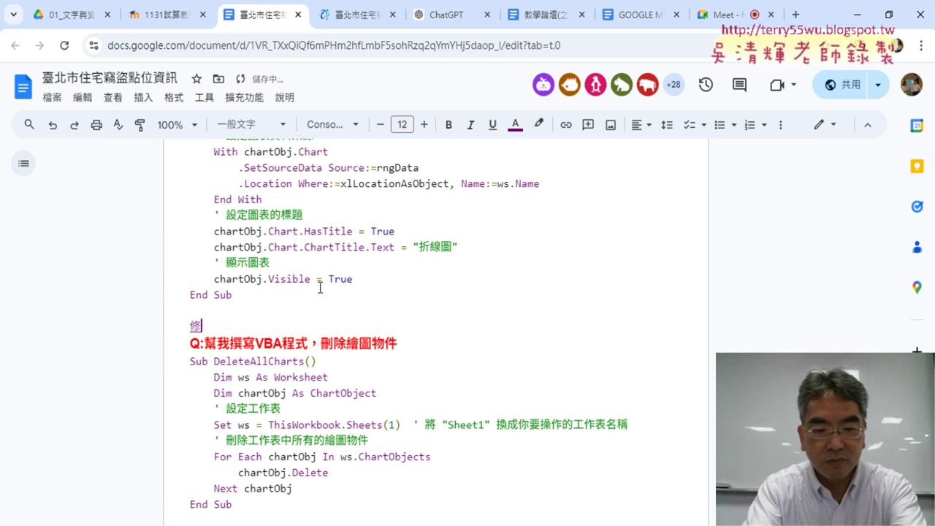
{"action": "type", "text": "ㄍㄞˇ"}
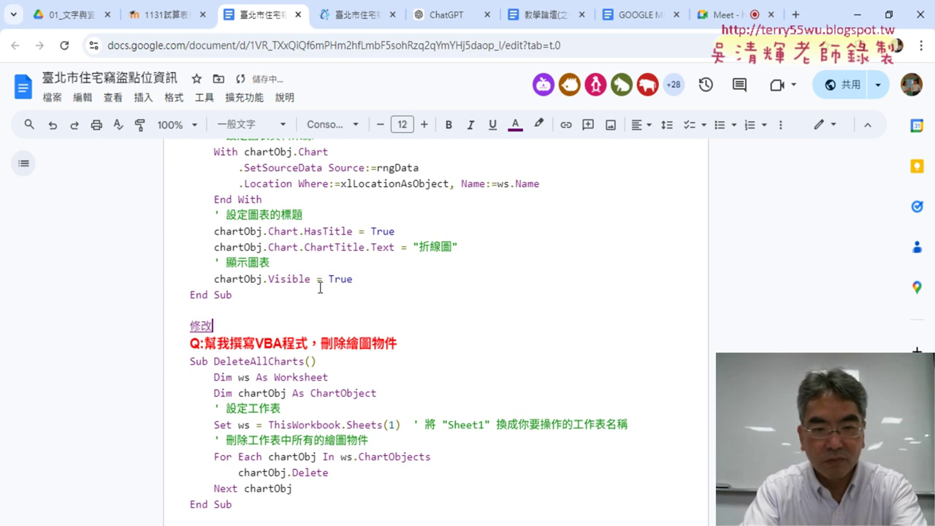
{"action": "type", "text": "ㄨㄟˊ"}
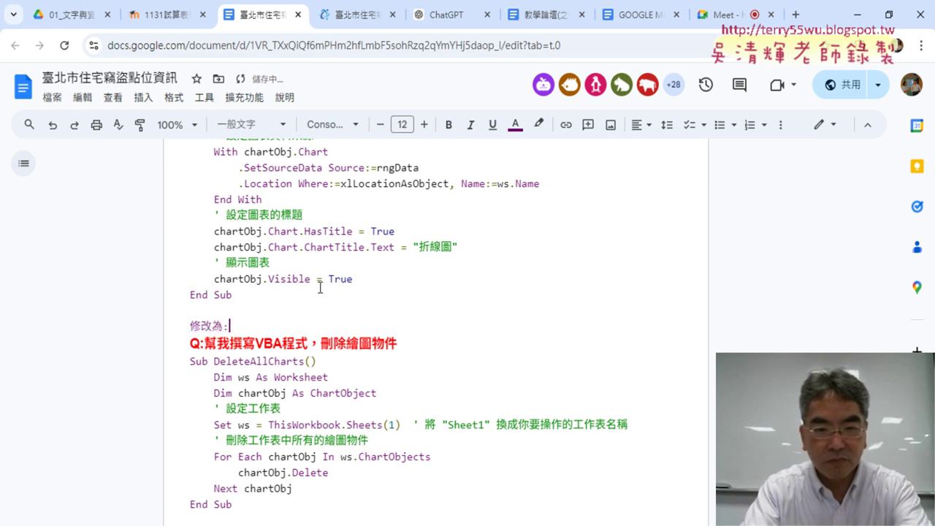
{"action": "key", "text": "ctrl+v"}
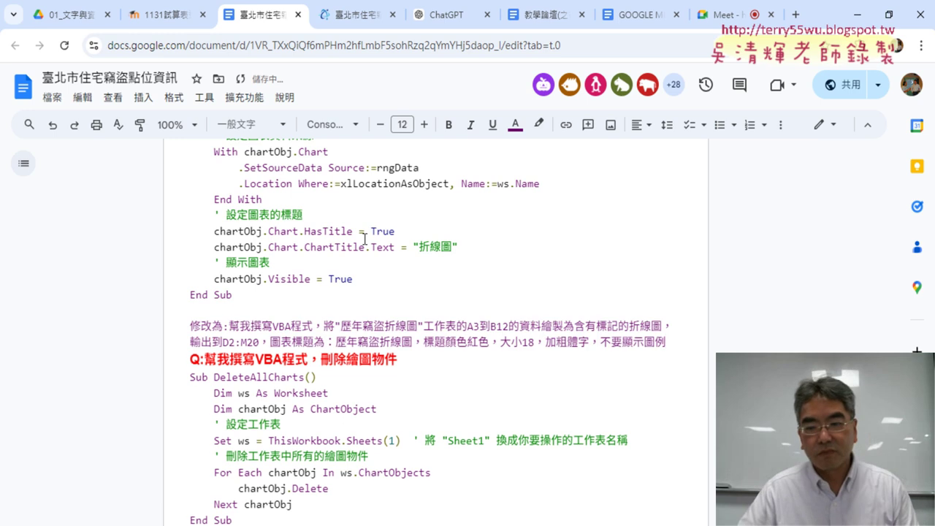
{"action": "key", "text": "Return"}
{"action": "scroll", "coordinate": [423, 241], "scroll_direction": "down", "scroll_amount": 2}
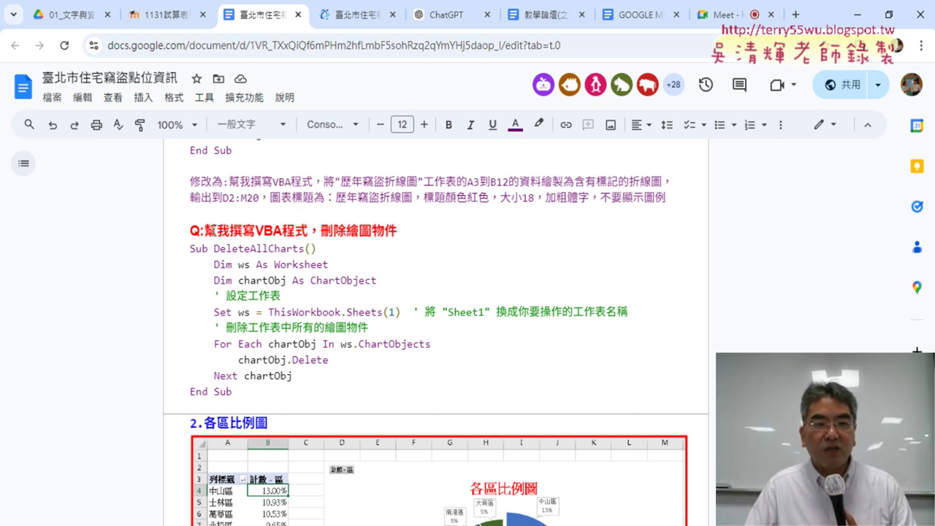
Step: Copy the DeleteAllCharts code block, Sub through End Sub, from the notes
{"action": "left_click_drag", "start_coordinate": [319, 233], "coordinate": [386, 227]}
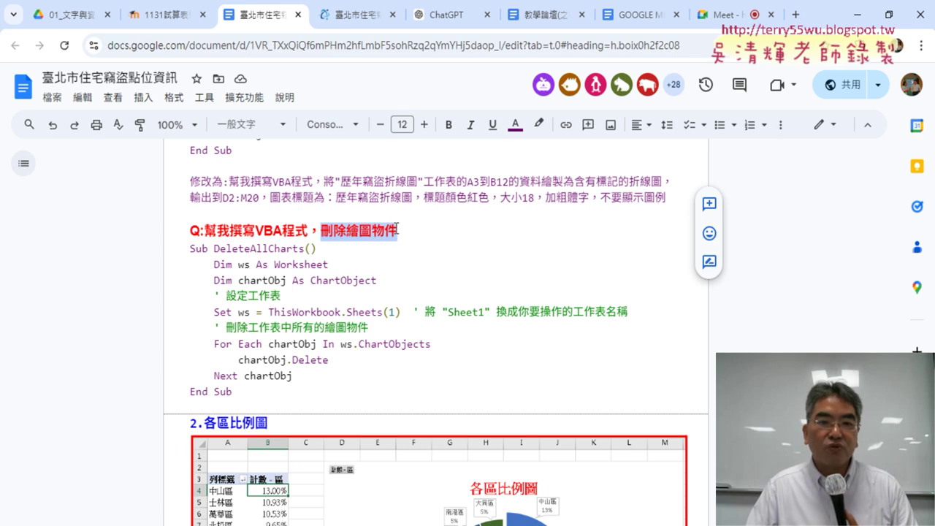
{"action": "left_click", "coordinate": [397, 228]}
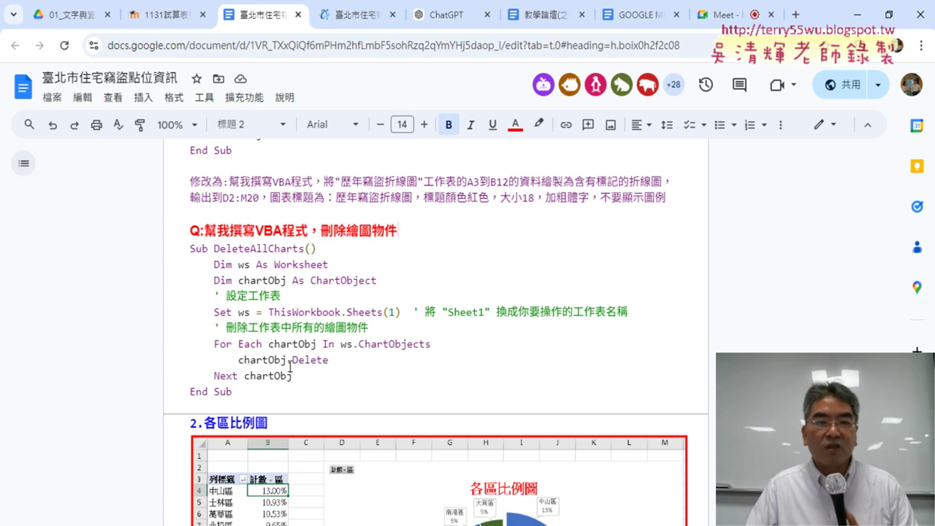
{"action": "left_click_drag", "start_coordinate": [247, 389], "coordinate": [188, 248]}
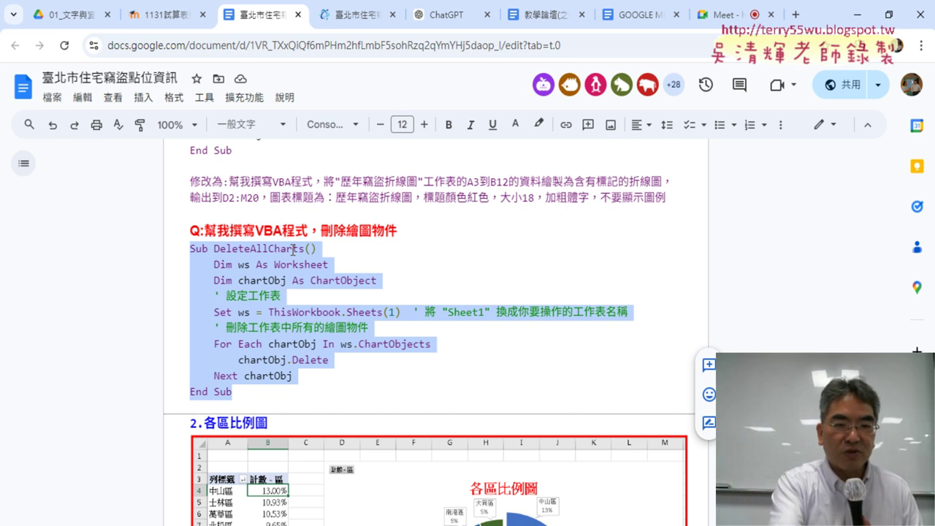
{"action": "left_click", "coordinate": [429, 265]}
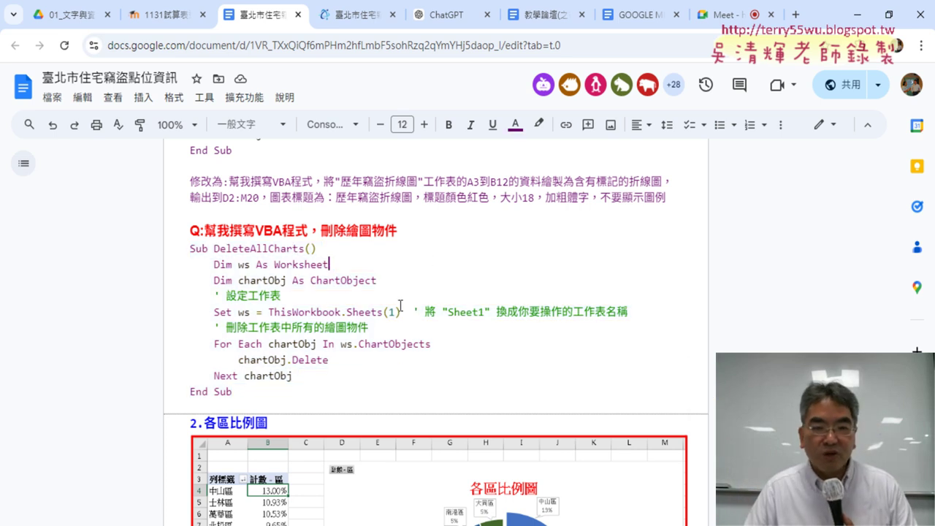
{"action": "left_click_drag", "start_coordinate": [395, 313], "coordinate": [386, 312]}
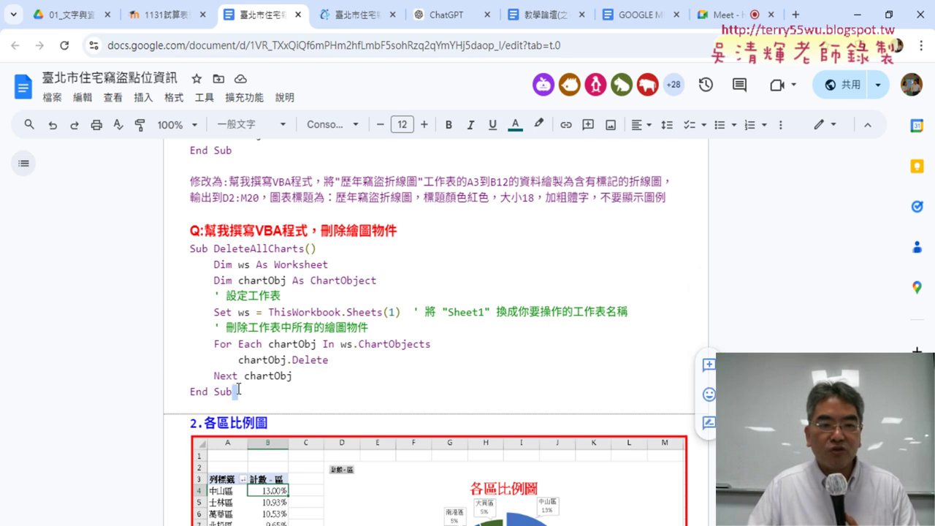
{"action": "left_click_drag", "start_coordinate": [233, 392], "coordinate": [192, 260]}
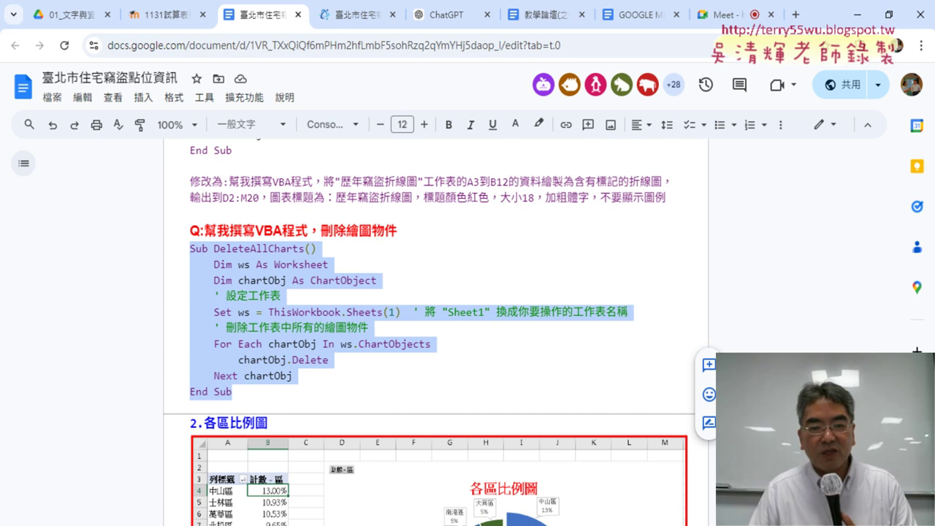
{"action": "left_click", "coordinate": [511, 482]}
{"action": "scroll", "coordinate": [576, 413], "scroll_direction": "down", "scroll_amount": 1}
Step: Paste the DeleteAllCharts macro below the chart macro in Module1
{"action": "left_click", "coordinate": [503, 405]}
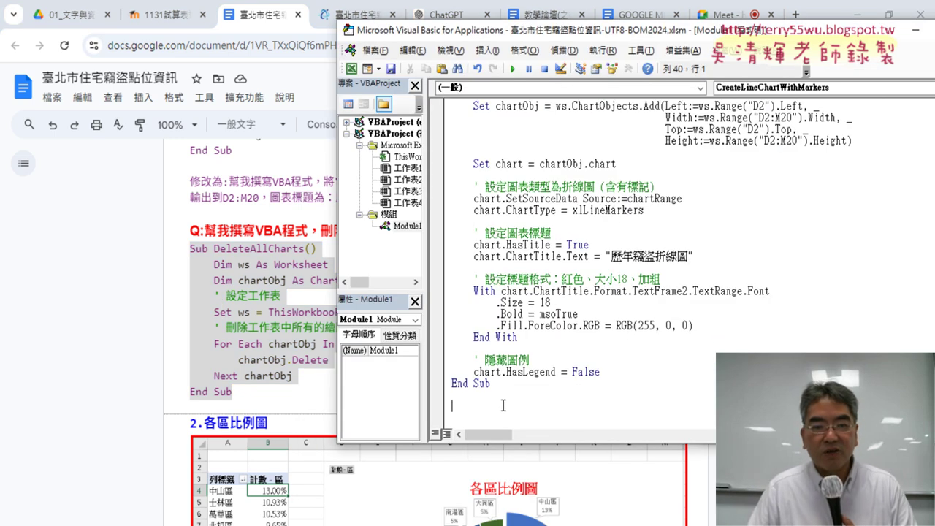
{"action": "key", "text": "ctrl+v"}
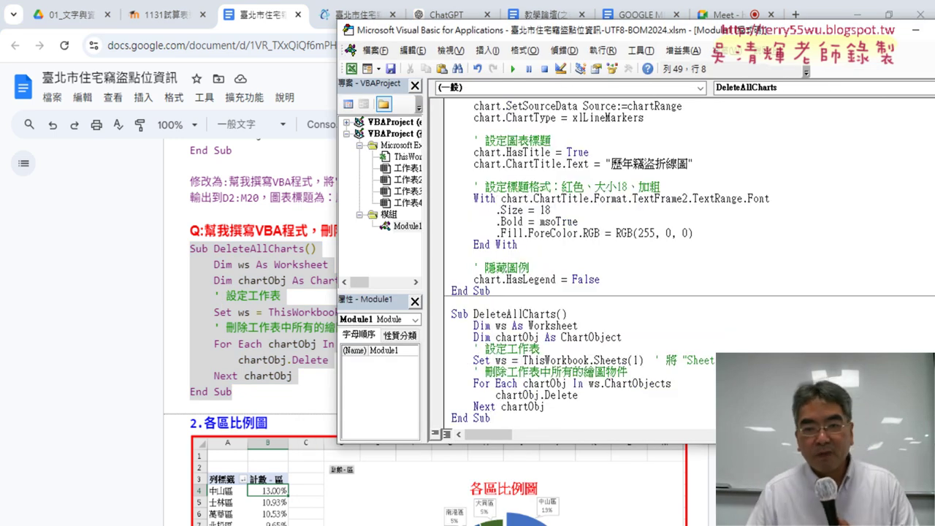
{"action": "scroll", "coordinate": [671, 315], "scroll_direction": "down", "scroll_amount": 1}
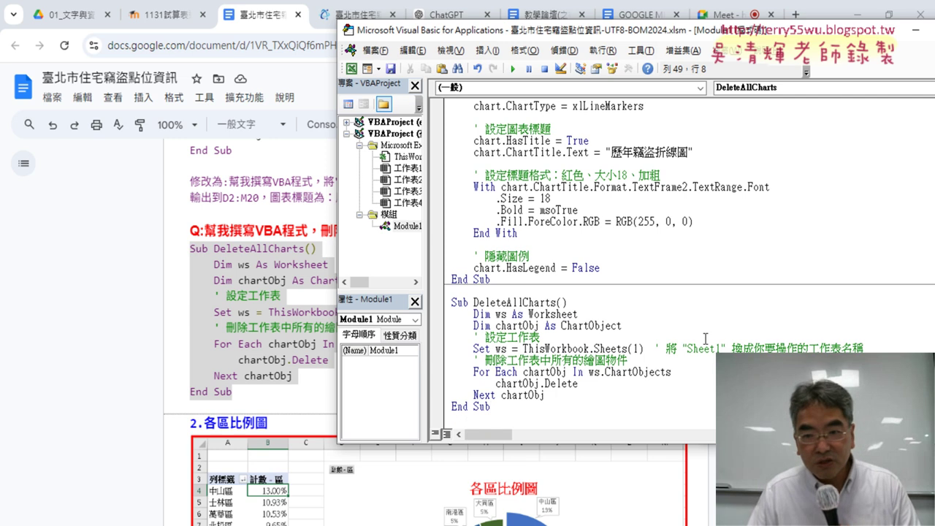
Step: Replace Sheets(1) in DeleteAllCharts with Sheets("歷年竊盜折線圖") copied from the create macro
{"action": "left_click", "coordinate": [635, 349]}
{"action": "scroll", "coordinate": [641, 350], "scroll_direction": "up", "scroll_amount": 3}
{"action": "scroll", "coordinate": [641, 351], "scroll_direction": "up", "scroll_amount": 4}
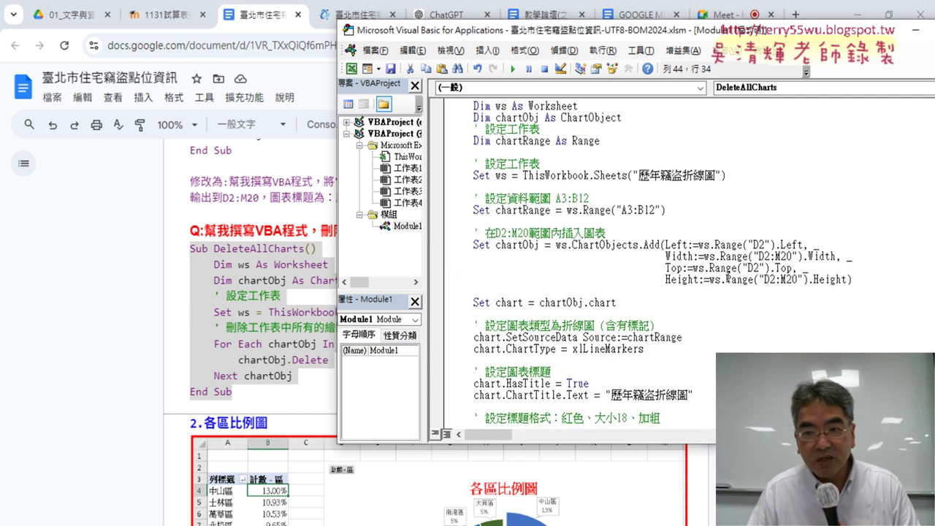
{"action": "left_click_drag", "start_coordinate": [724, 187], "coordinate": [638, 187]}
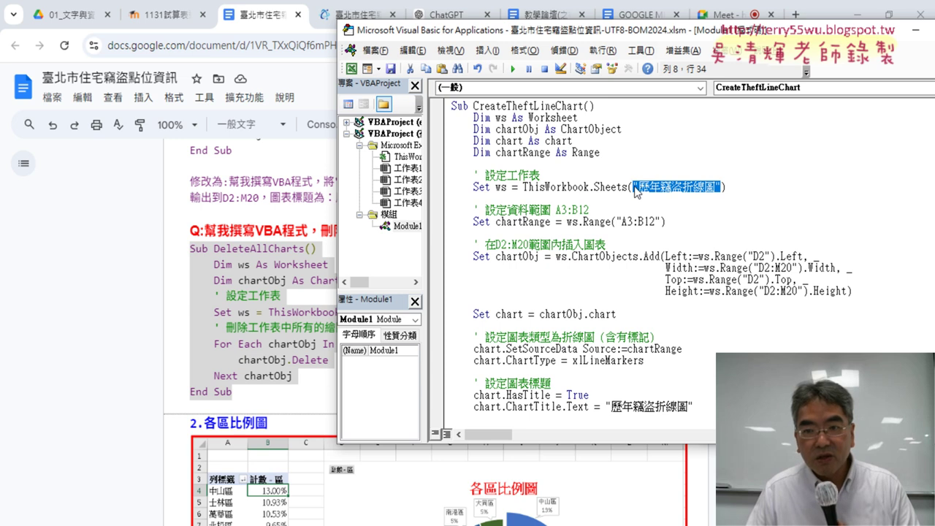
{"action": "right_click", "coordinate": [635, 191]}
{"action": "left_click", "coordinate": [671, 213]}
{"action": "scroll", "coordinate": [720, 269], "scroll_direction": "down", "scroll_amount": 4}
{"action": "scroll", "coordinate": [719, 269], "scroll_direction": "down", "scroll_amount": 3}
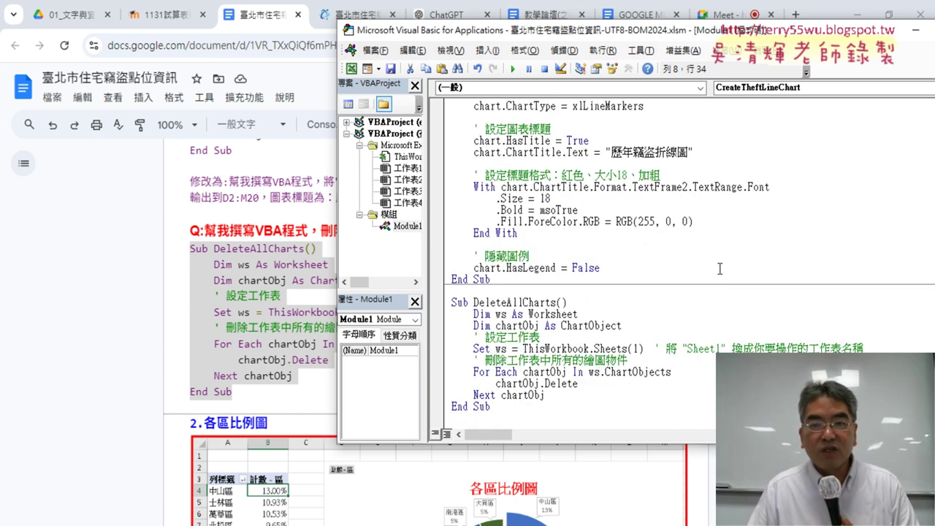
{"action": "double_click", "coordinate": [636, 349]}
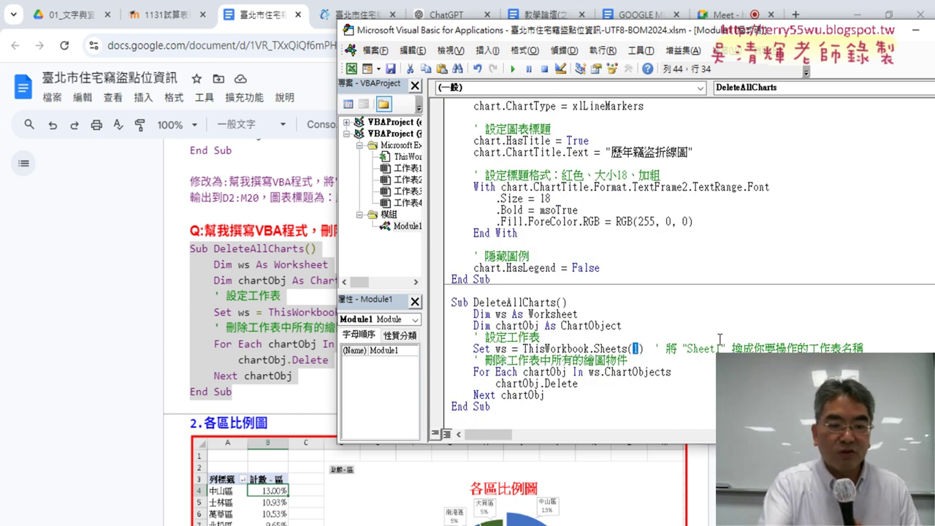
{"action": "key", "text": "ctrl+v"}
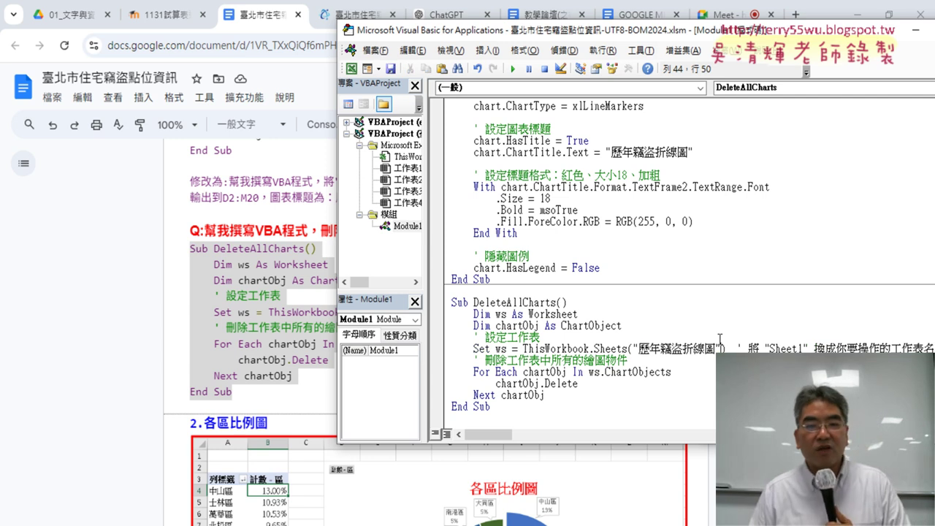
{"action": "left_click_drag", "start_coordinate": [730, 30], "coordinate": [633, 55]}
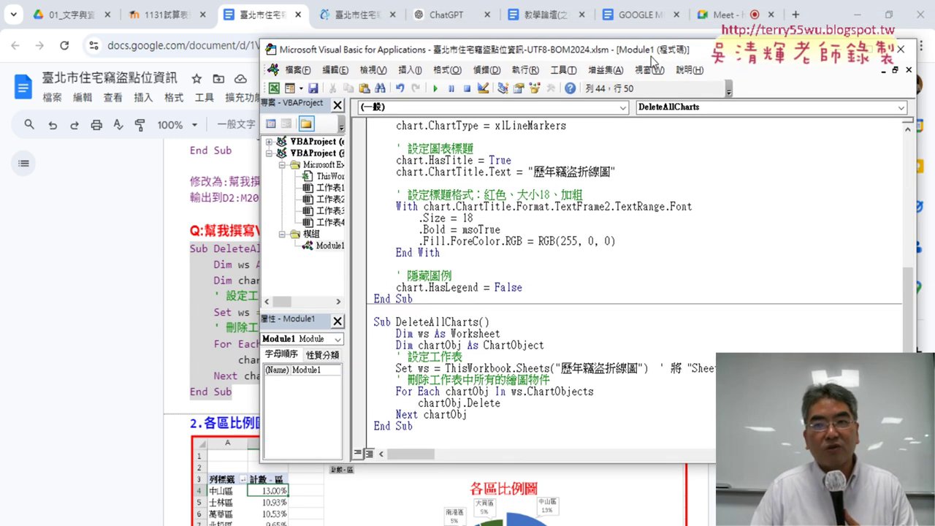
{"action": "left_click", "coordinate": [856, 15]}
{"action": "scroll", "coordinate": [553, 279], "scroll_direction": "up", "scroll_amount": 5}
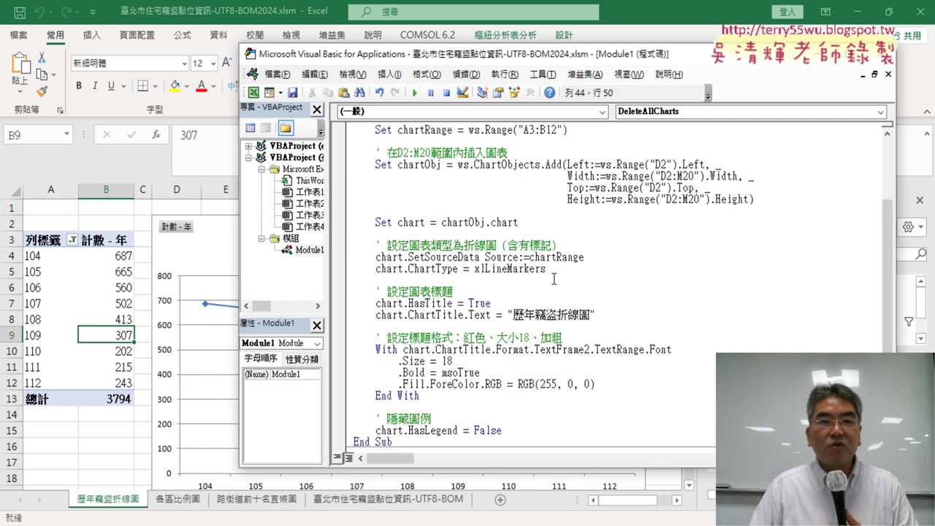
{"action": "scroll", "coordinate": [553, 279], "scroll_direction": "up", "scroll_amount": 2}
{"action": "left_click", "coordinate": [386, 198]}
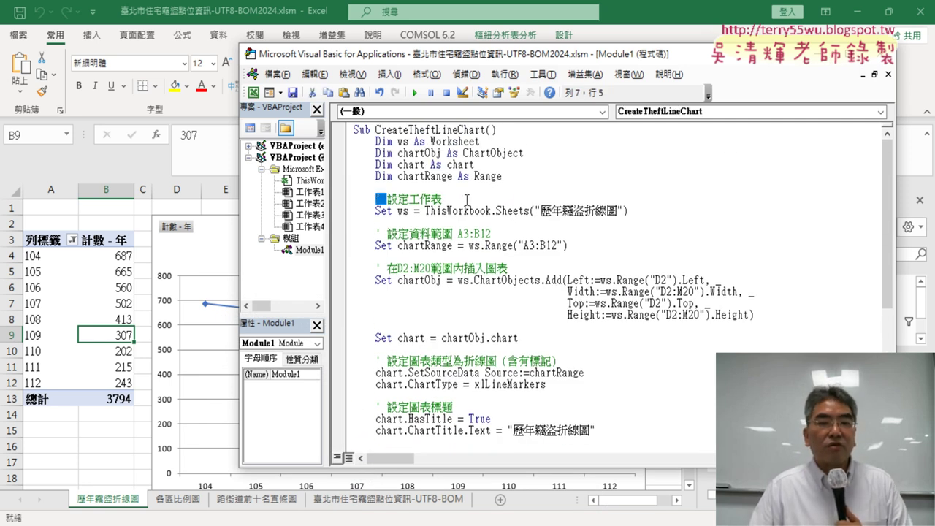
{"action": "left_click_drag", "start_coordinate": [466, 200], "coordinate": [375, 199]}
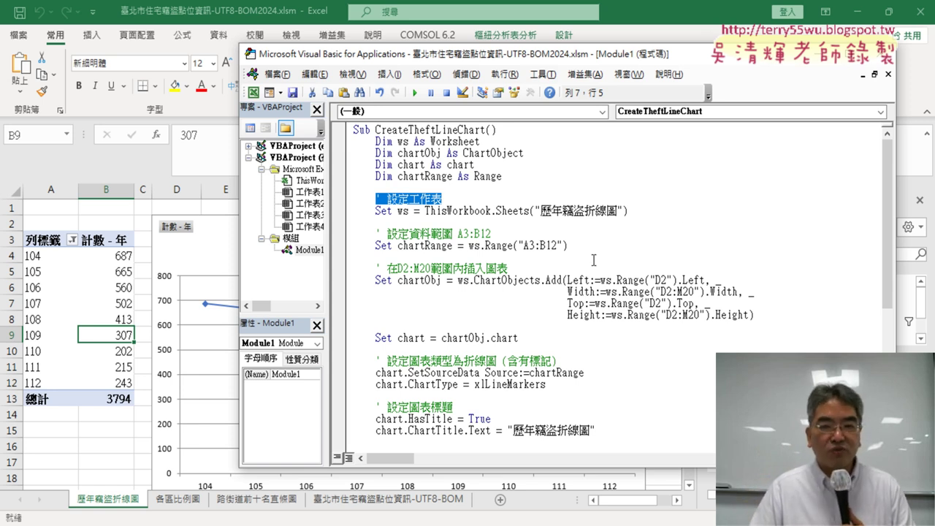
Step: Run DeleteAllCharts to clear the chart, then CreateTheftLineChart to redraw it
{"action": "scroll", "coordinate": [555, 259], "scroll_direction": "down", "scroll_amount": 6}
{"action": "scroll", "coordinate": [553, 254], "scroll_direction": "down", "scroll_amount": 1}
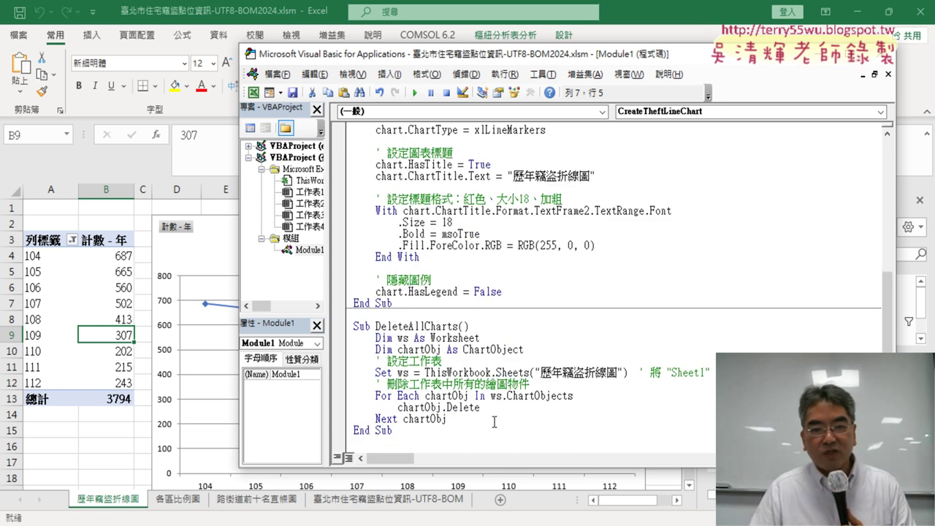
{"action": "left_click_drag", "start_coordinate": [584, 66], "coordinate": [755, 50]}
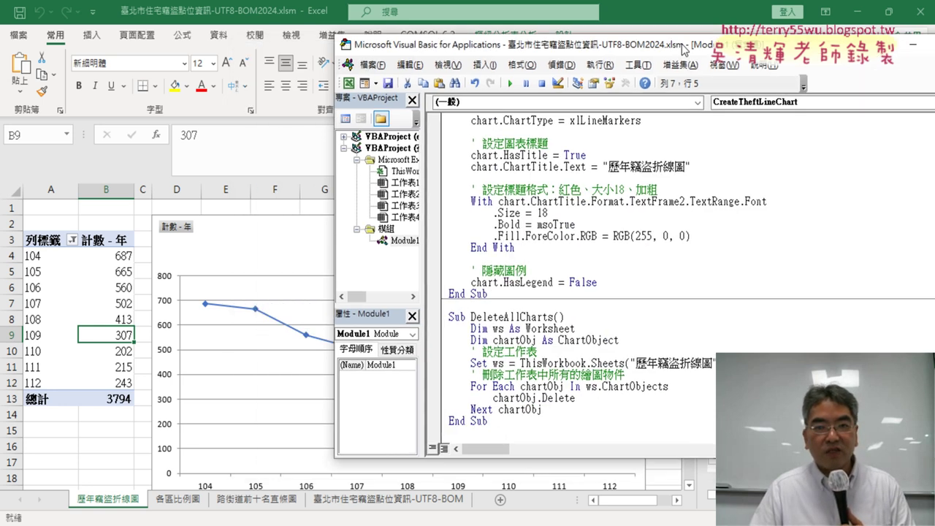
{"action": "left_click", "coordinate": [661, 333]}
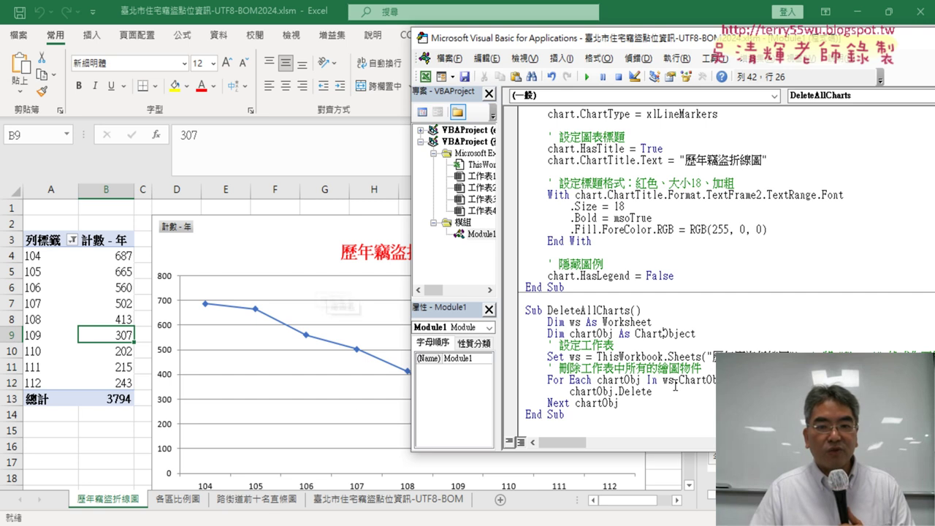
{"action": "left_click", "coordinate": [586, 77]}
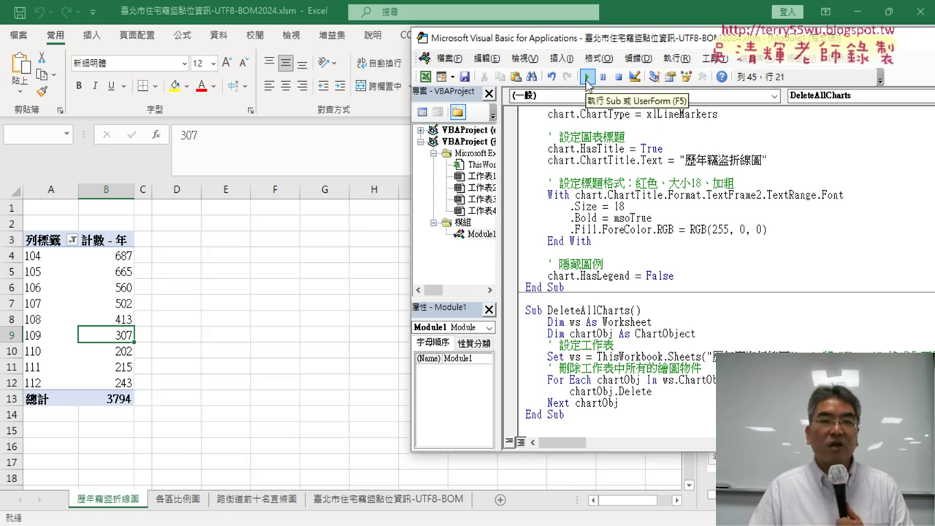
{"action": "left_click", "coordinate": [613, 195]}
{"action": "left_click", "coordinate": [586, 78]}
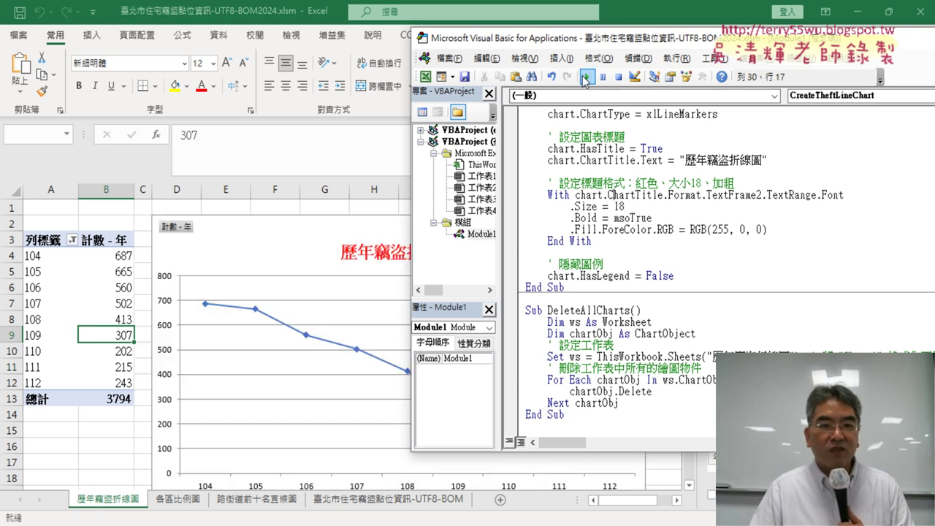
Step: Move the editor away and scroll right to view the red-titled line chart
{"action": "left_click", "coordinate": [606, 334]}
{"action": "left_click_drag", "start_coordinate": [667, 44], "coordinate": [334, 44]}
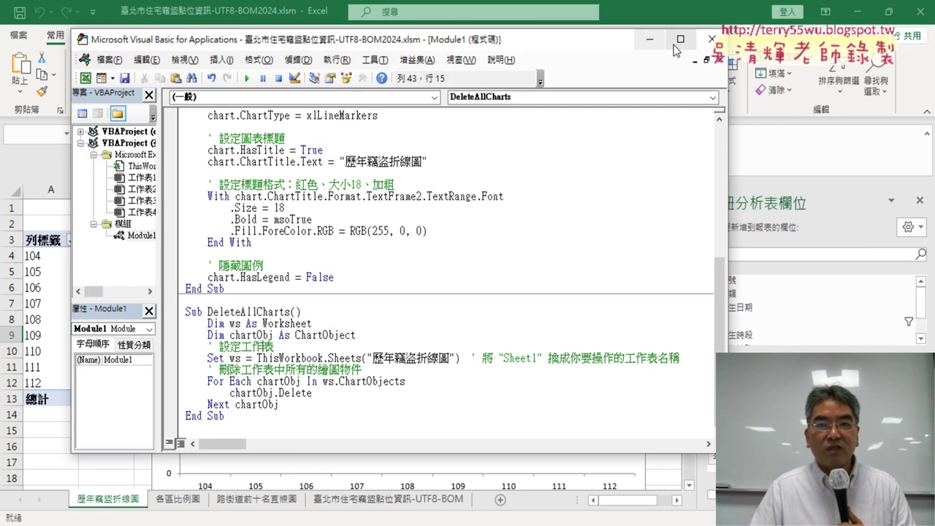
{"action": "left_click", "coordinate": [718, 37]}
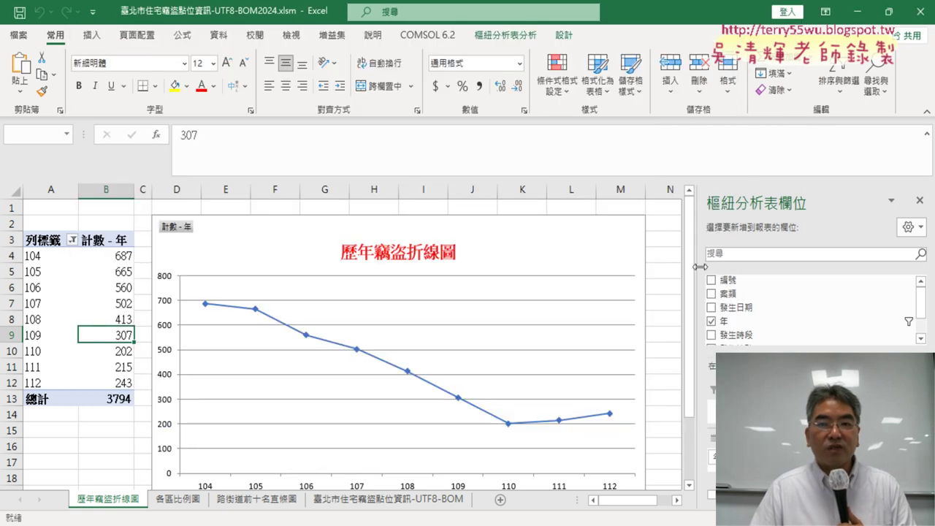
{"action": "left_click", "coordinate": [675, 500]}
{"action": "left_click", "coordinate": [676, 500]}
{"action": "left_click", "coordinate": [675, 500]}
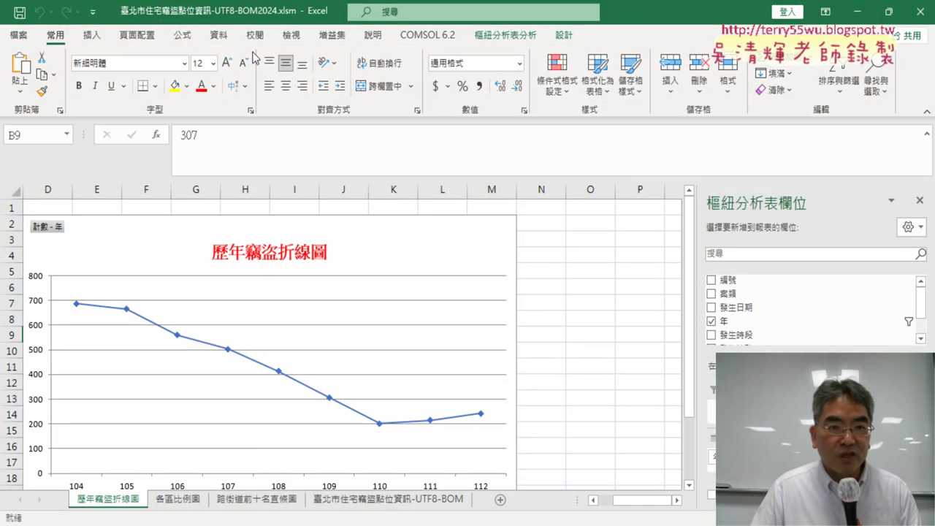
Step: Enable the 開發人員 (Developer) tab via Customize Ribbon and open Visual Basic
{"action": "left_click", "coordinate": [92, 11]}
{"action": "left_click", "coordinate": [161, 300]}
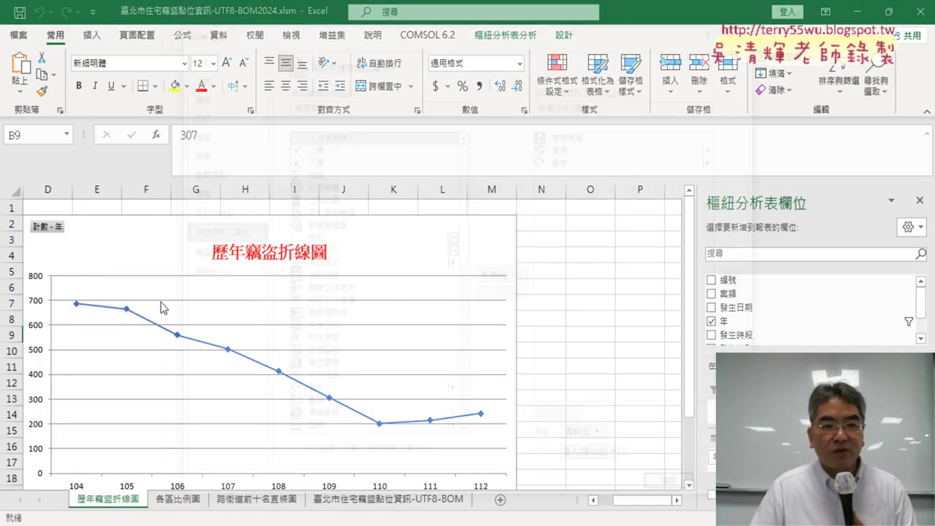
{"action": "left_click", "coordinate": [219, 212]}
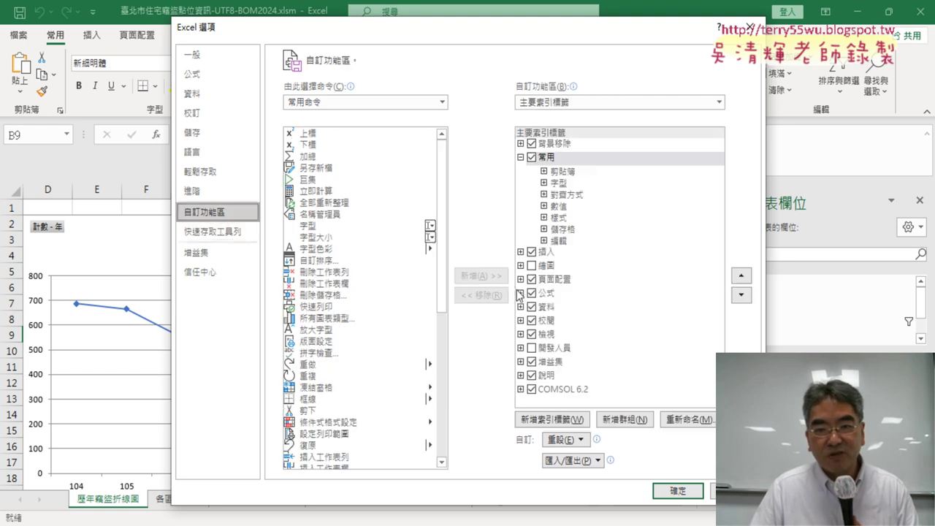
{"action": "left_click", "coordinate": [532, 348]}
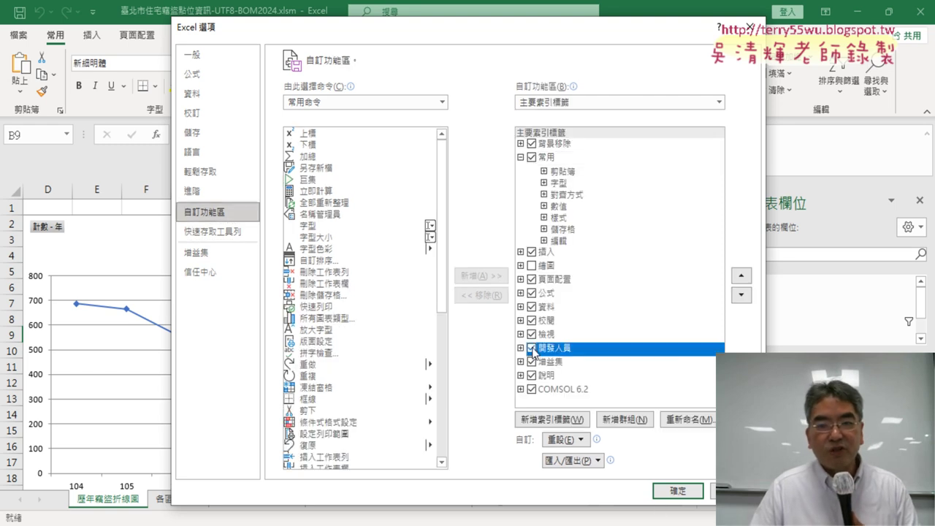
{"action": "left_click", "coordinate": [676, 491]}
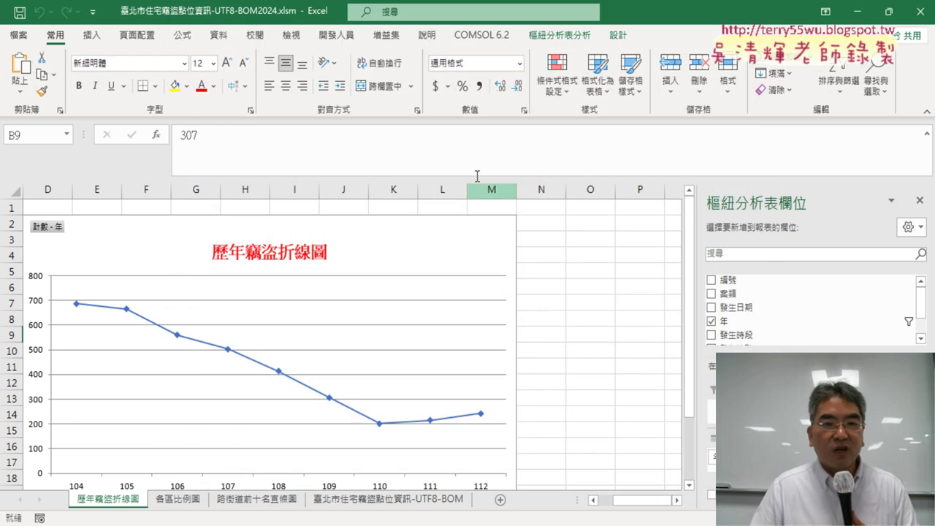
{"action": "left_click", "coordinate": [338, 35]}
Step: Rename the CreateTheftLineChart macro to 歷年竊盜折線圖 in the Visual Basic editor
{"action": "left_click", "coordinate": [27, 74]}
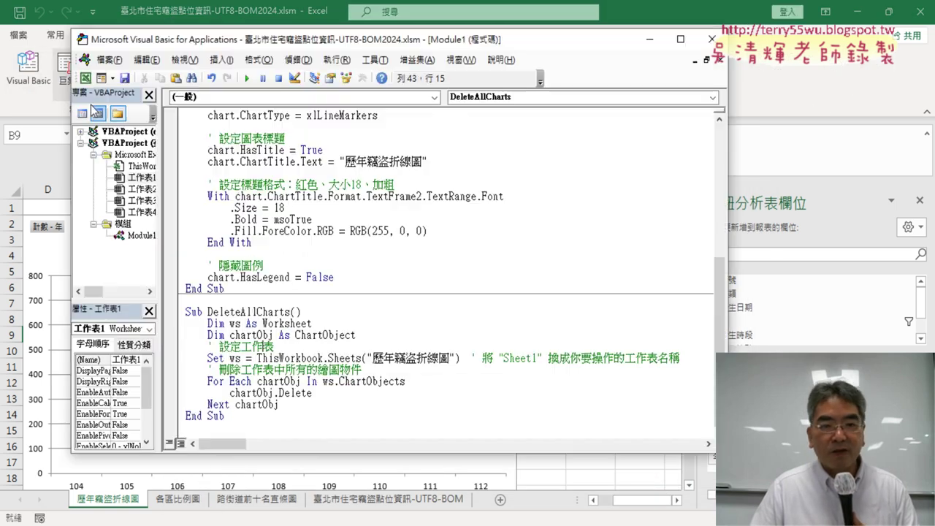
{"action": "scroll", "coordinate": [321, 219], "scroll_direction": "up", "scroll_amount": 6}
{"action": "scroll", "coordinate": [322, 219], "scroll_direction": "up", "scroll_amount": 1}
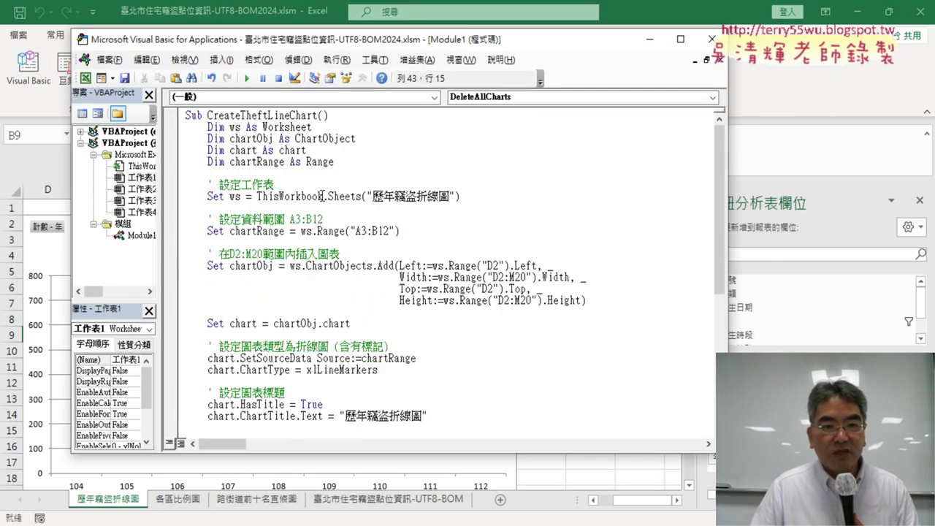
{"action": "left_click", "coordinate": [319, 115]}
{"action": "left_click_drag", "start_coordinate": [319, 114], "coordinate": [217, 115]}
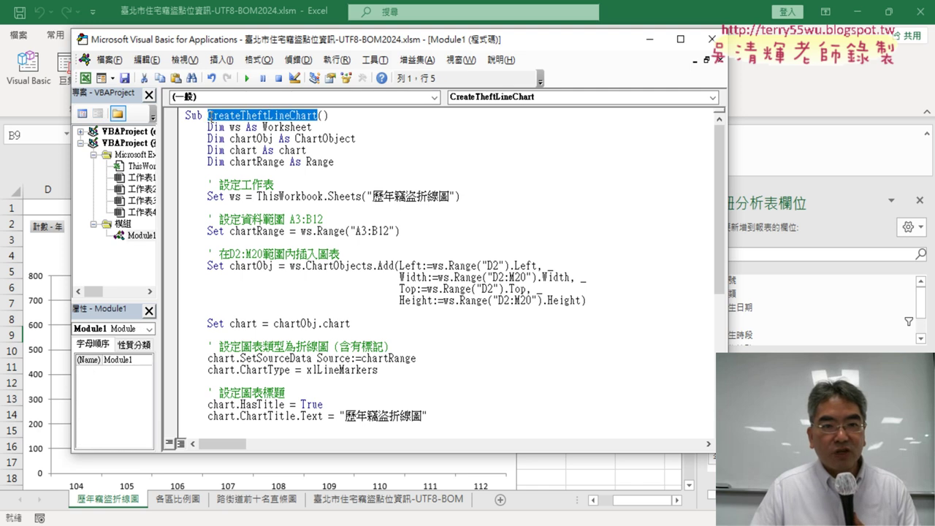
{"action": "left_click_drag", "start_coordinate": [449, 196], "coordinate": [400, 197]}
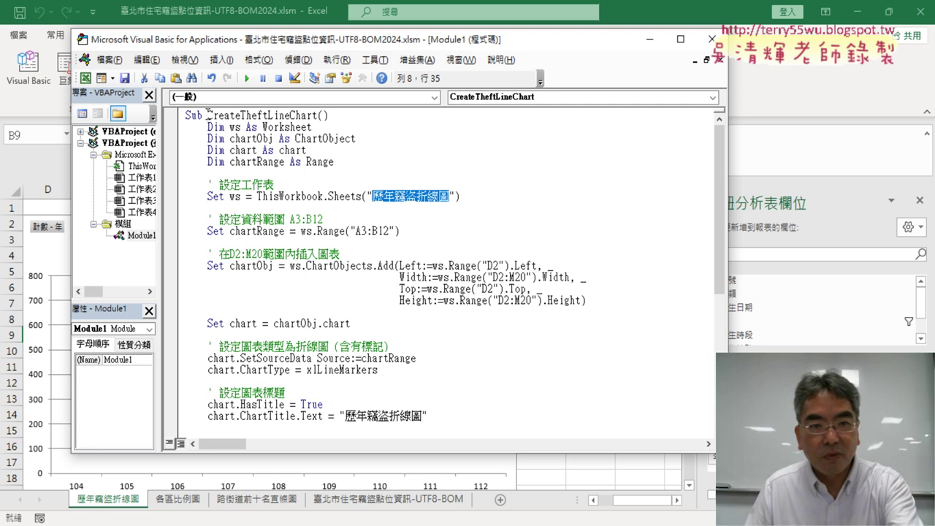
{"action": "left_click_drag", "start_coordinate": [208, 115], "coordinate": [298, 114]}
{"action": "type", "text": "歷年竊盜折線圖"}
Step: Rename the DeleteAllCharts macro to 刪圖
{"action": "scroll", "coordinate": [372, 263], "scroll_direction": "down", "scroll_amount": 5}
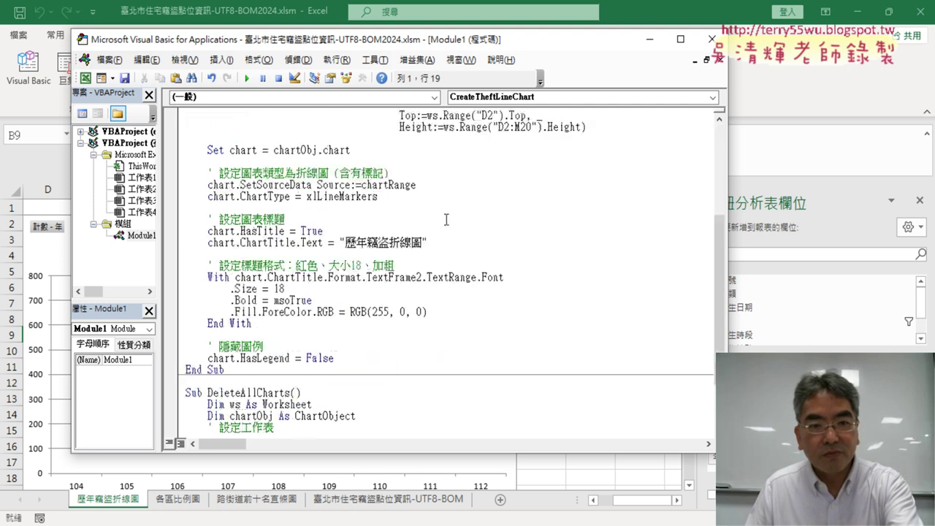
{"action": "scroll", "coordinate": [372, 263], "scroll_direction": "down", "scroll_amount": 2}
{"action": "left_click_drag", "start_coordinate": [290, 311], "coordinate": [213, 312]}
{"action": "left_click", "coordinate": [303, 312]}
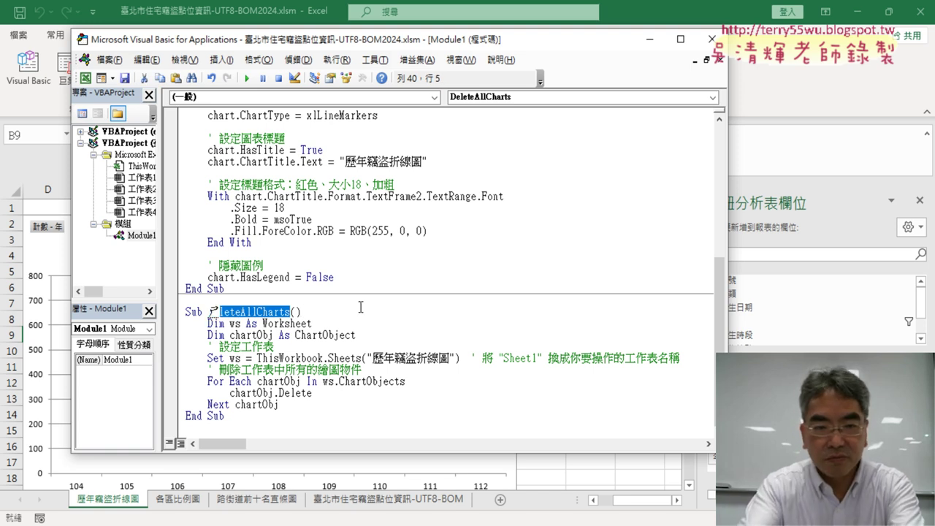
{"action": "type", "text": "山圖"}
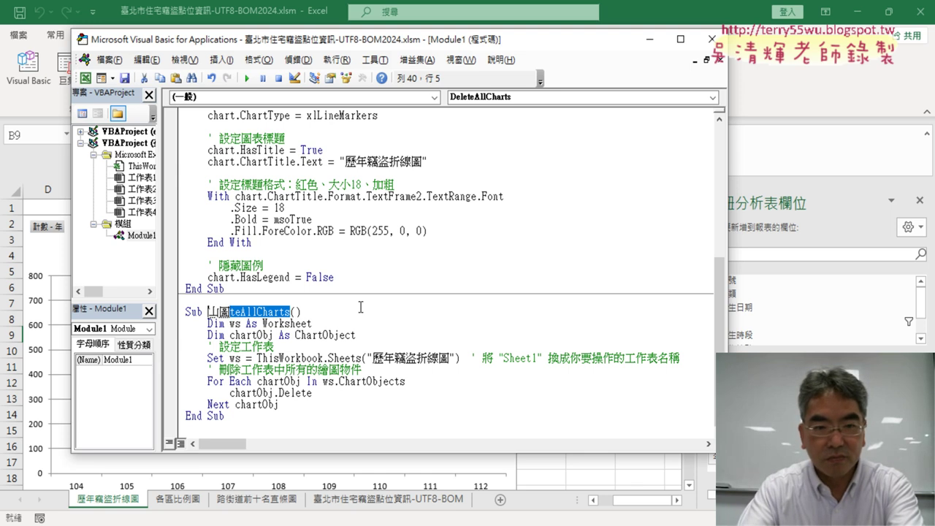
{"action": "key", "text": "Down"}
{"action": "key", "text": "Down"}
{"action": "key", "text": "Down"}
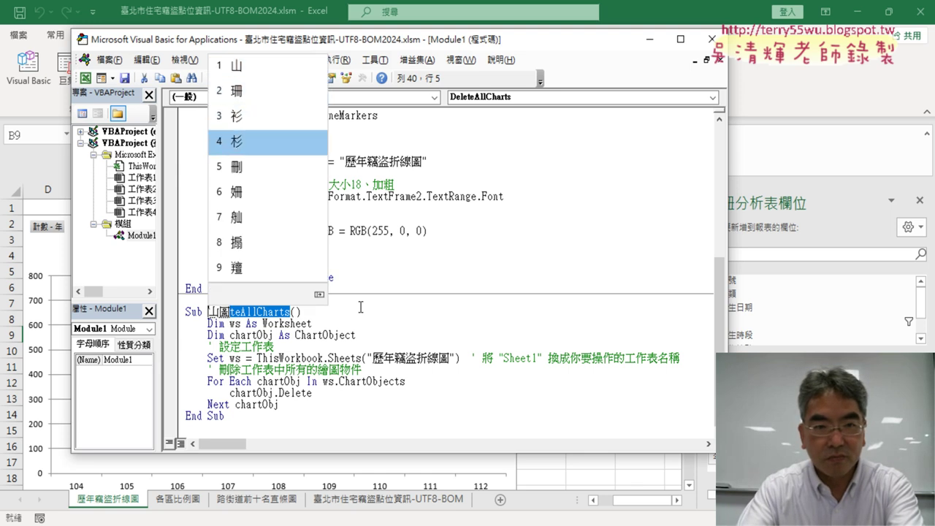
{"action": "key", "text": "Down"}
{"action": "key", "text": "Return"}
{"action": "key", "text": "Delete"}
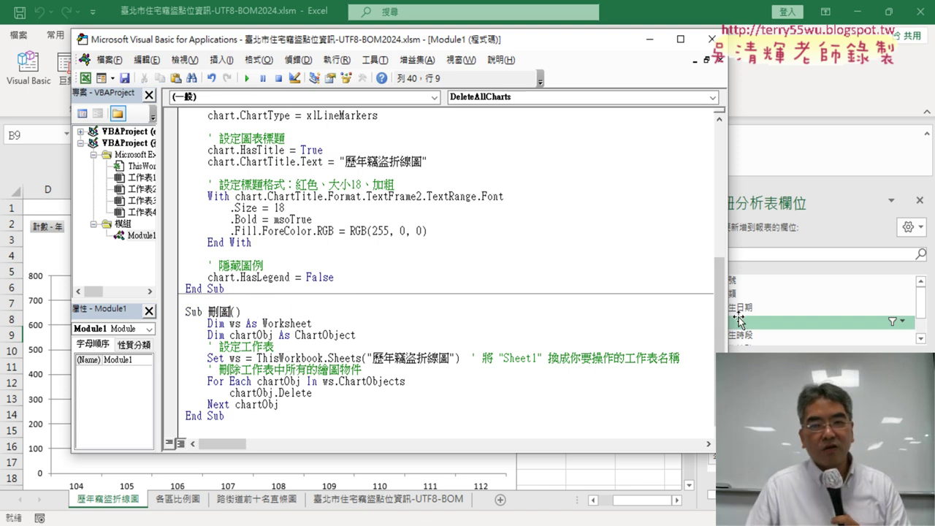
Step: Select the 歷年竊盜折線圖 macro name and close the VBA editor
{"action": "scroll", "coordinate": [256, 311], "scroll_direction": "up", "scroll_amount": 7}
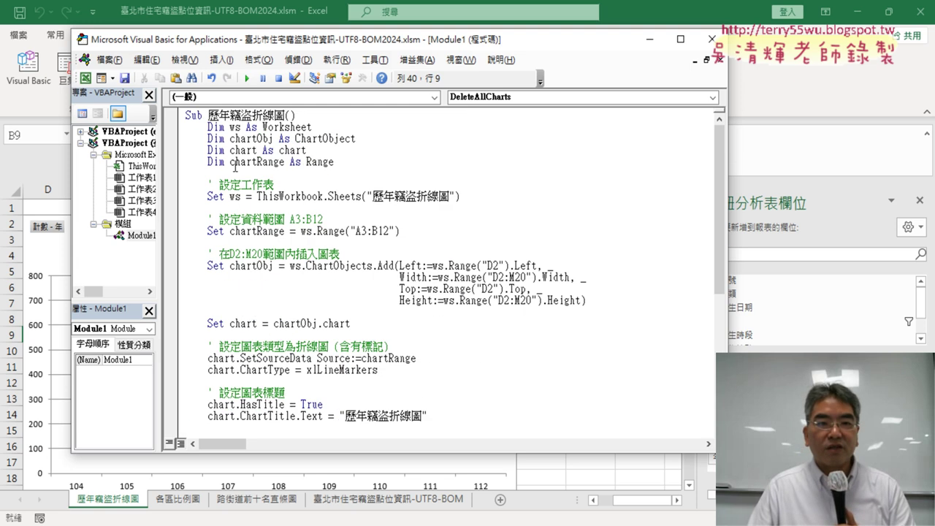
{"action": "left_click_drag", "start_coordinate": [205, 114], "coordinate": [293, 115]}
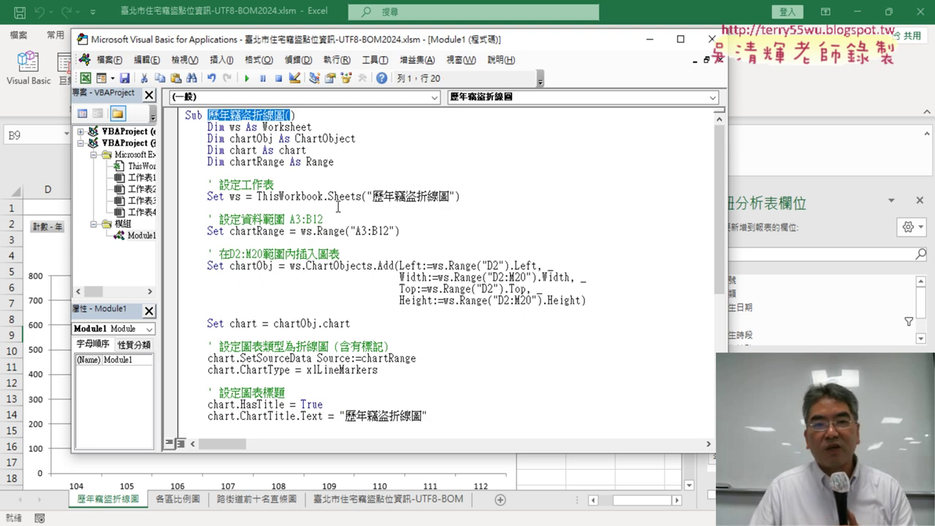
{"action": "left_click", "coordinate": [711, 40]}
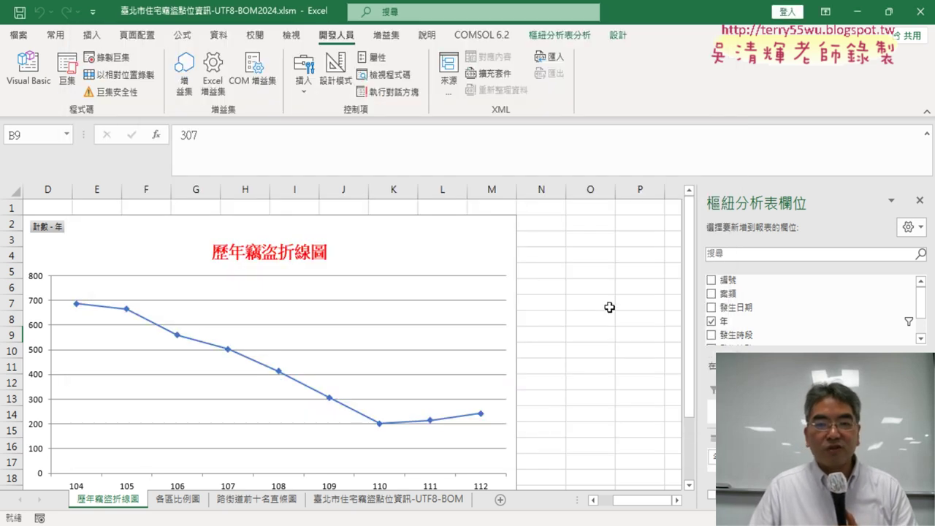
Step: Draw a button right of the chart that runs 歷年竊盜折線圖, captioned 歷年竊盜折線圖
{"action": "left_click", "coordinate": [677, 500]}
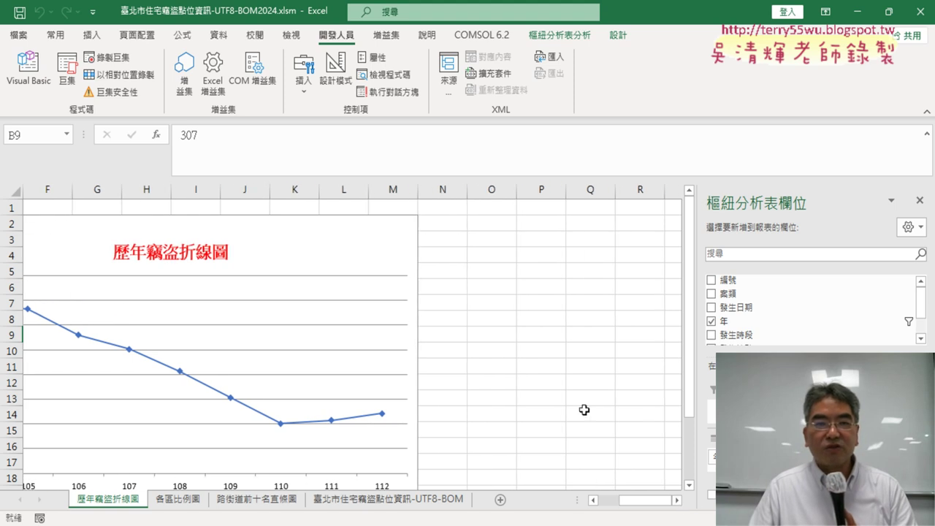
{"action": "left_click", "coordinate": [303, 75]}
{"action": "left_click", "coordinate": [295, 130]}
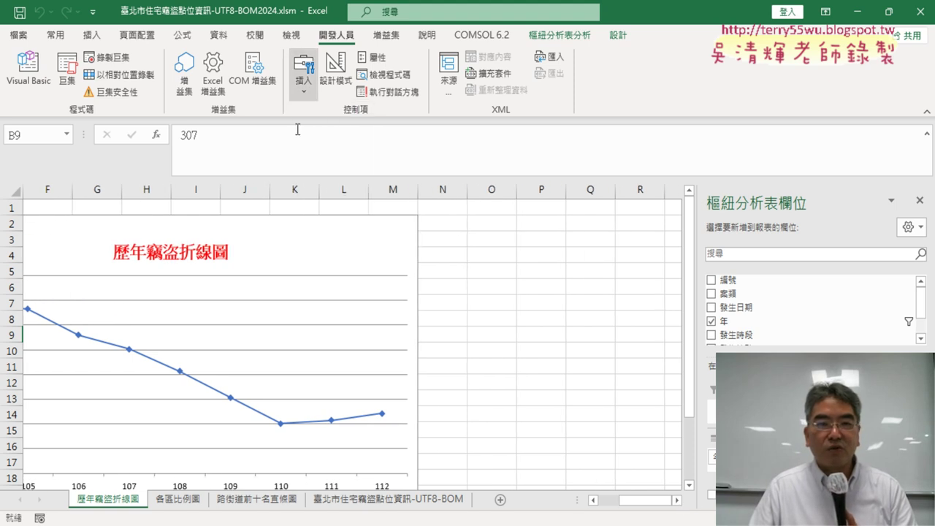
{"action": "left_click_drag", "start_coordinate": [461, 231], "coordinate": [601, 263]}
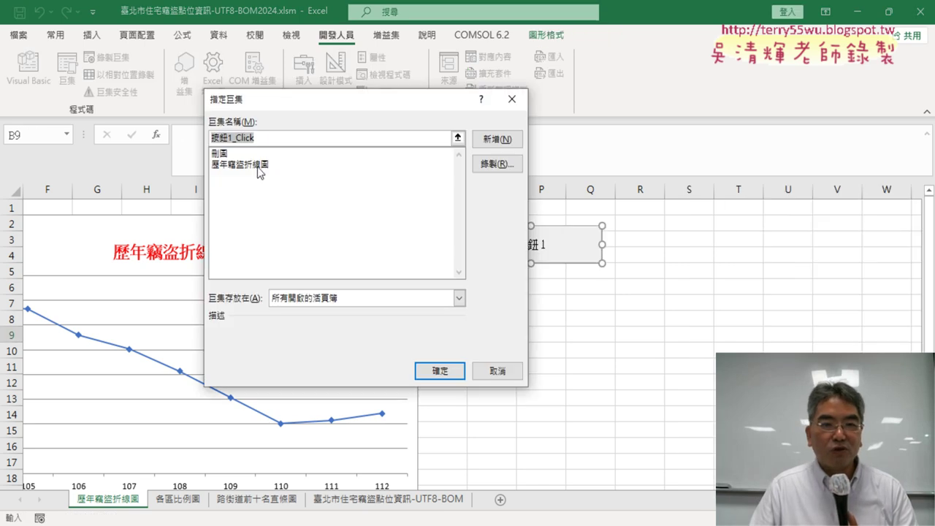
{"action": "left_click", "coordinate": [257, 166]}
{"action": "right_click", "coordinate": [227, 141]}
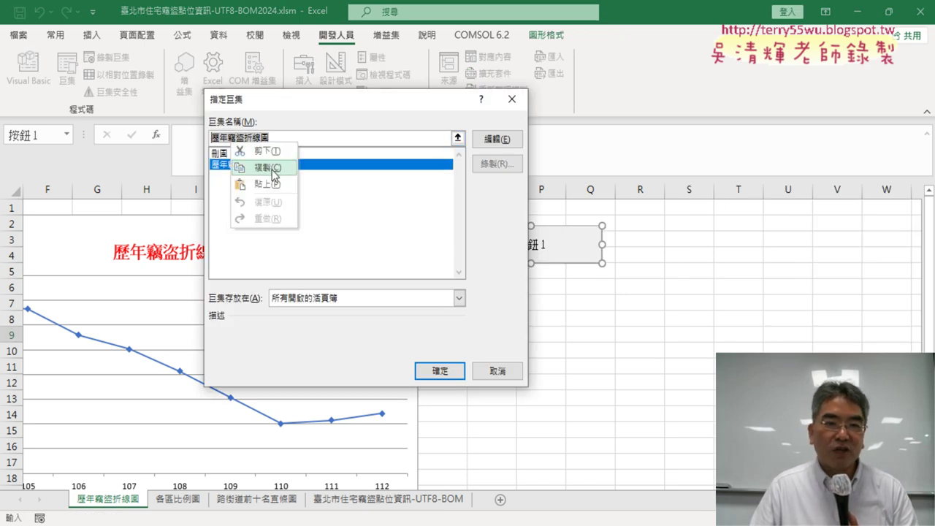
{"action": "left_click", "coordinate": [261, 178]}
{"action": "left_click", "coordinate": [452, 371]}
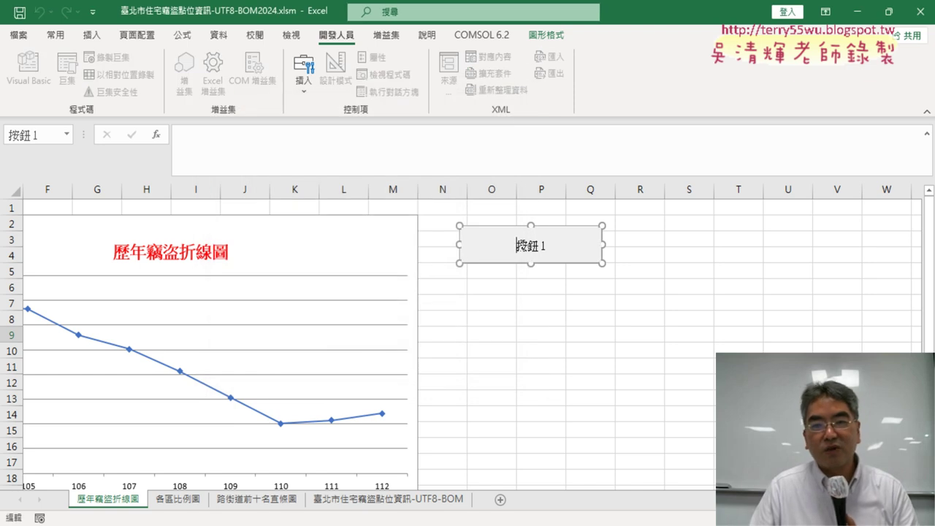
{"action": "key", "text": "Delete"}
{"action": "key", "text": "Delete"}
{"action": "key", "text": "Delete"}
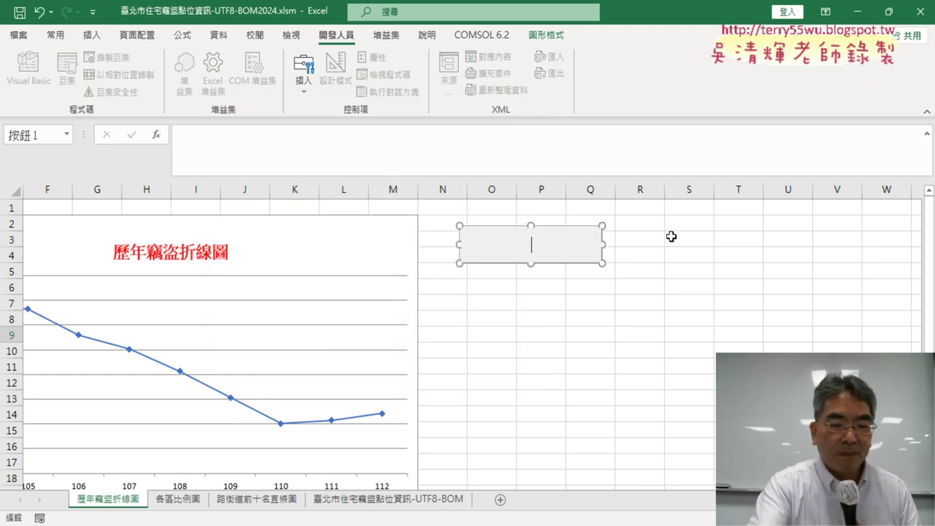
{"action": "type", "text": "歷年竊盜折線圖"}
{"action": "left_click", "coordinate": [725, 288]}
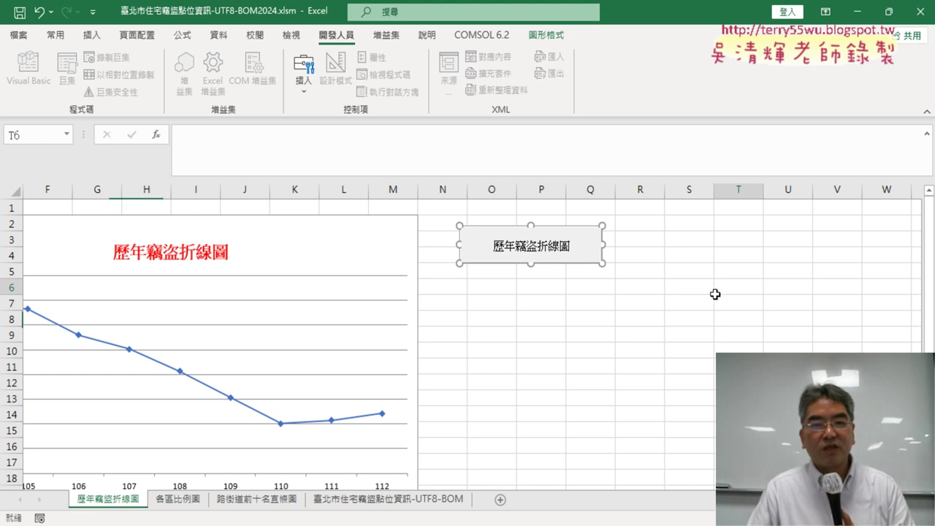
Step: Copy the button and paste a duplicate below it at cell N5
{"action": "right_click", "coordinate": [532, 259]}
{"action": "key", "text": "Escape"}
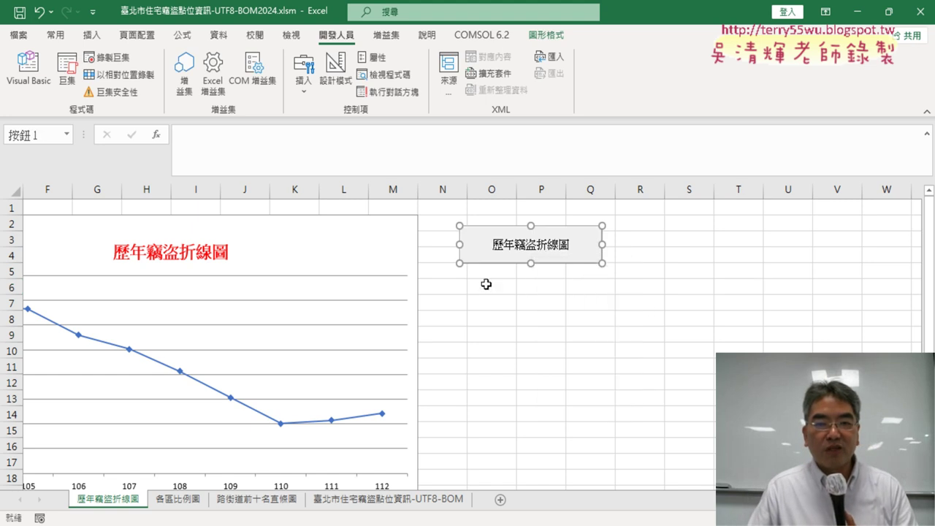
{"action": "left_click", "coordinate": [463, 274]}
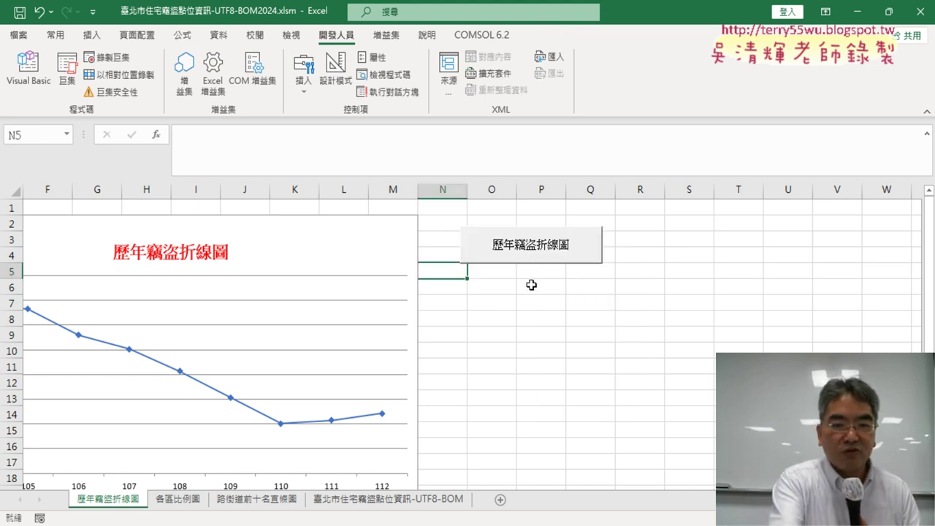
{"action": "key", "text": "ctrl+v"}
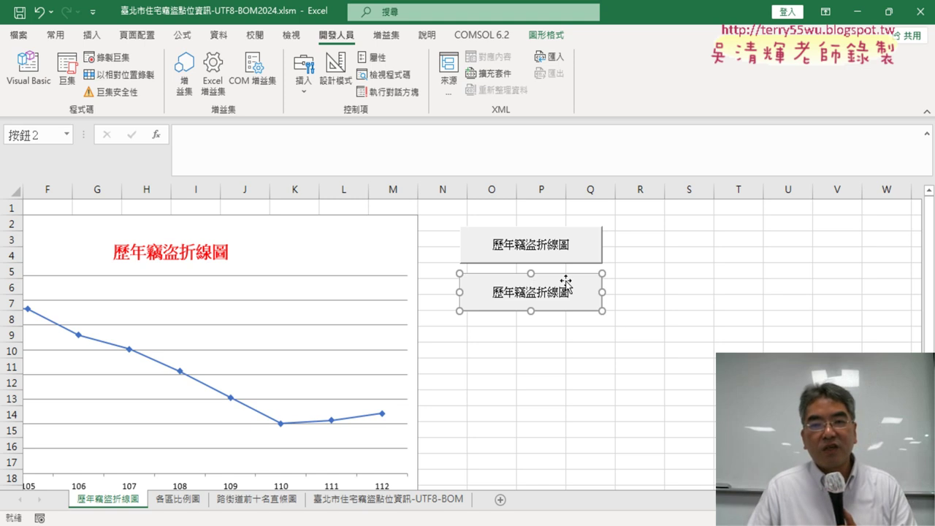
Step: Assign the 刪圖 macro to the second button
{"action": "right_click", "coordinate": [566, 284]}
{"action": "left_click", "coordinate": [617, 420]}
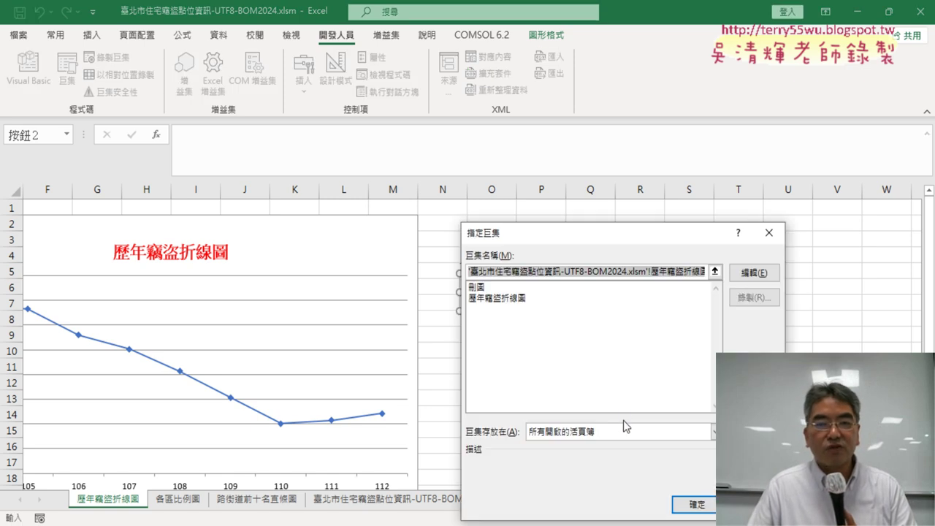
{"action": "left_click", "coordinate": [486, 287]}
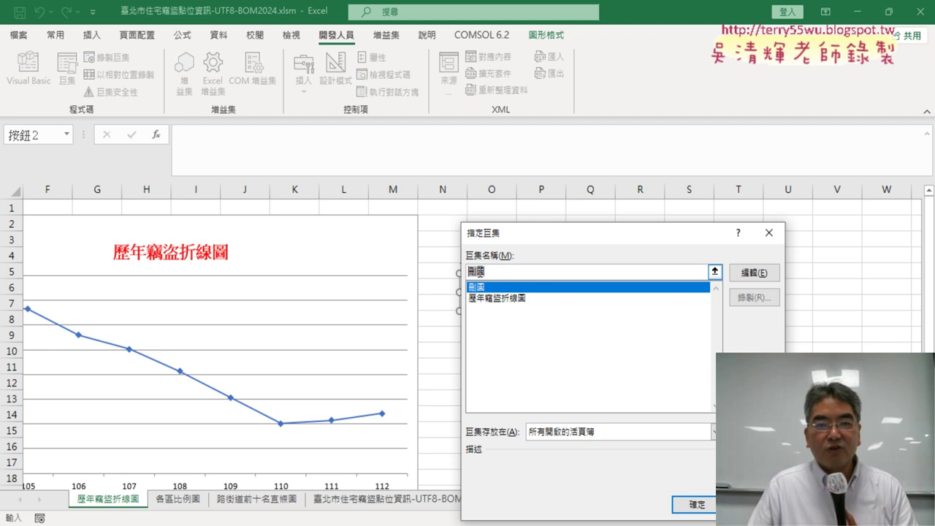
{"action": "right_click", "coordinate": [478, 272]}
{"action": "left_click", "coordinate": [506, 297]}
{"action": "left_click", "coordinate": [692, 504]}
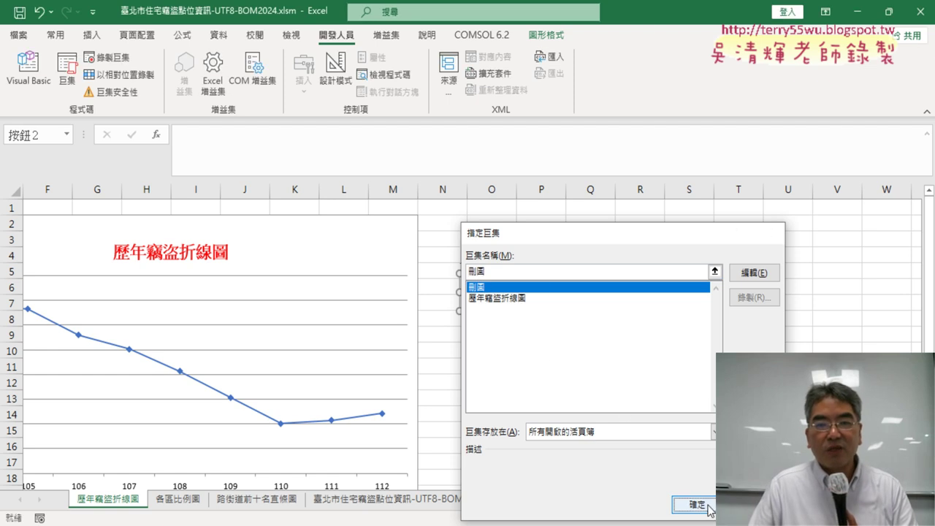
Step: Replace the second button's caption with 刪圖
{"action": "left_click", "coordinate": [514, 299]}
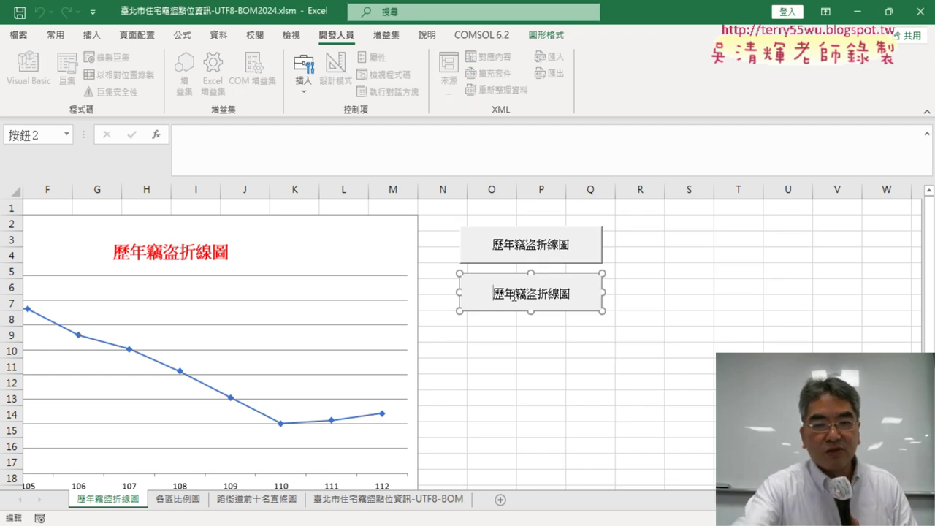
{"action": "key", "text": "BackSpace"}
{"action": "key", "text": "BackSpace"}
{"action": "key", "text": "BackSpace"}
{"action": "key", "text": "Delete"}
{"action": "key", "text": "Delete"}
{"action": "key", "text": "Delete"}
{"action": "key", "text": "Delete"}
{"action": "type", "text": "刪圖"}
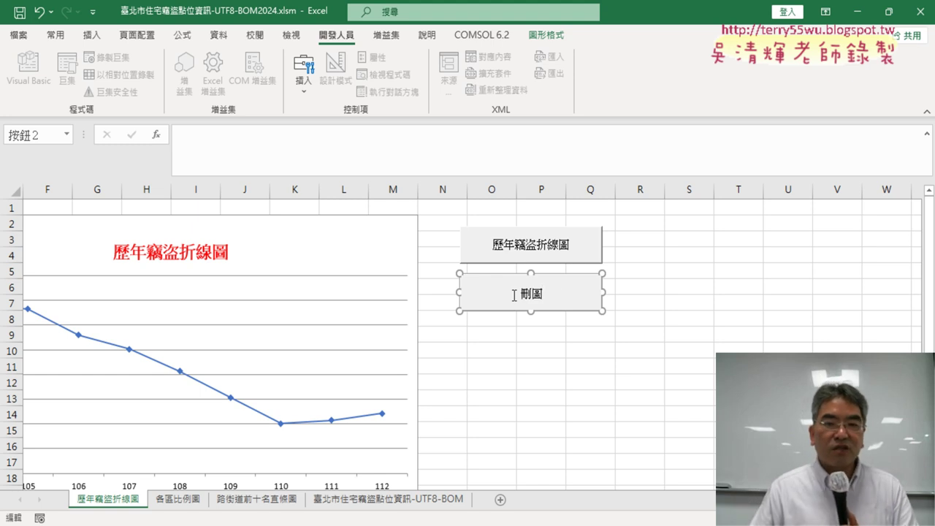
{"action": "left_click", "coordinate": [666, 376]}
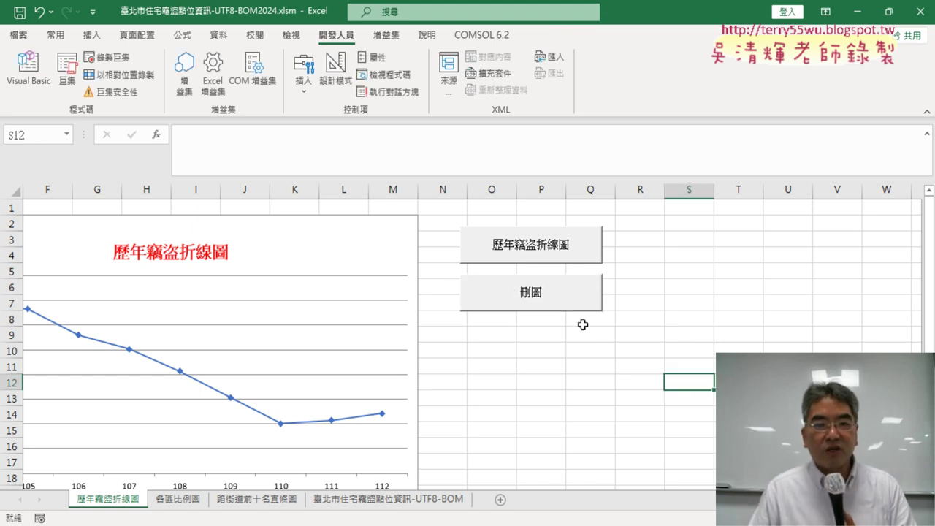
{"action": "left_click", "coordinate": [627, 349]}
{"action": "right_click", "coordinate": [555, 303]}
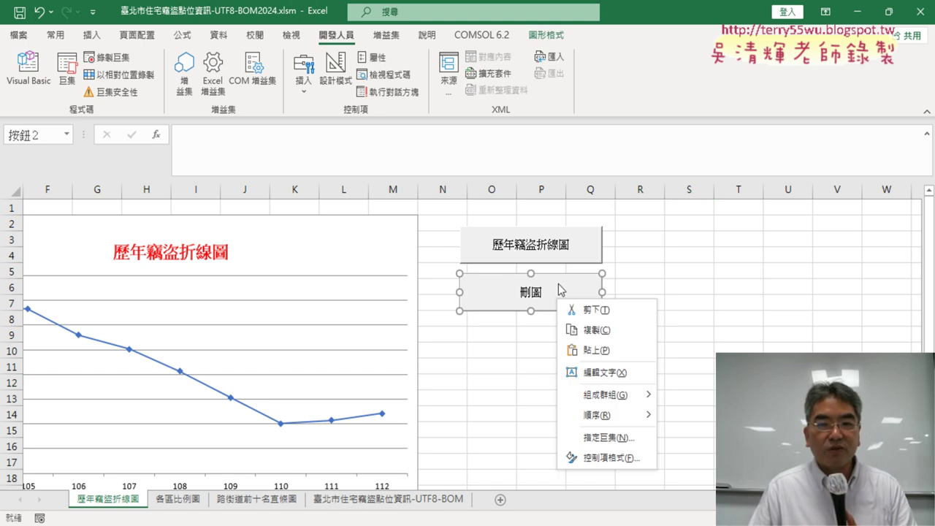
{"action": "left_click", "coordinate": [560, 285]}
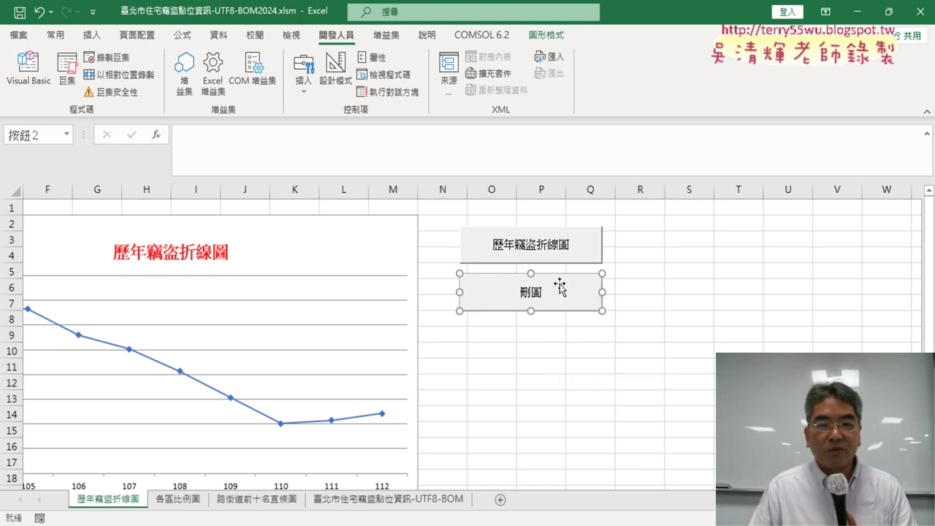
{"action": "left_click", "coordinate": [629, 337]}
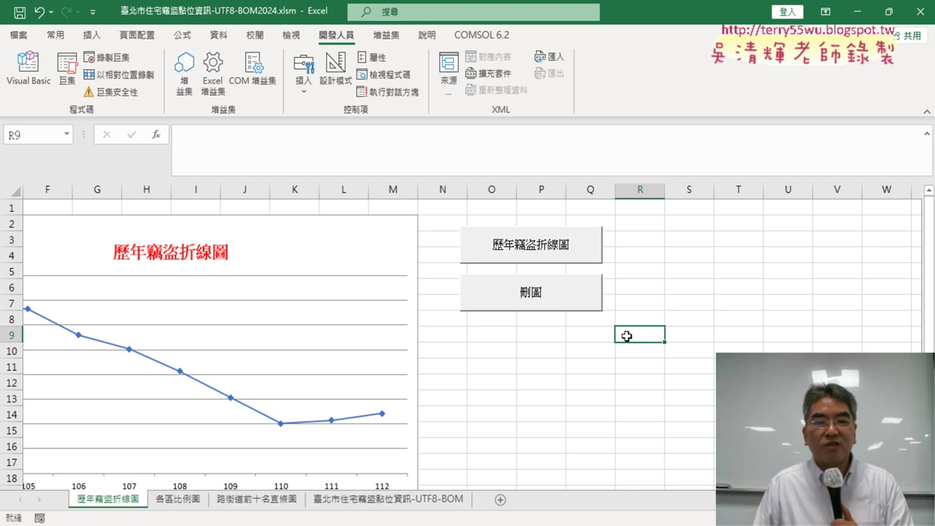
{"action": "right_click", "coordinate": [566, 309]}
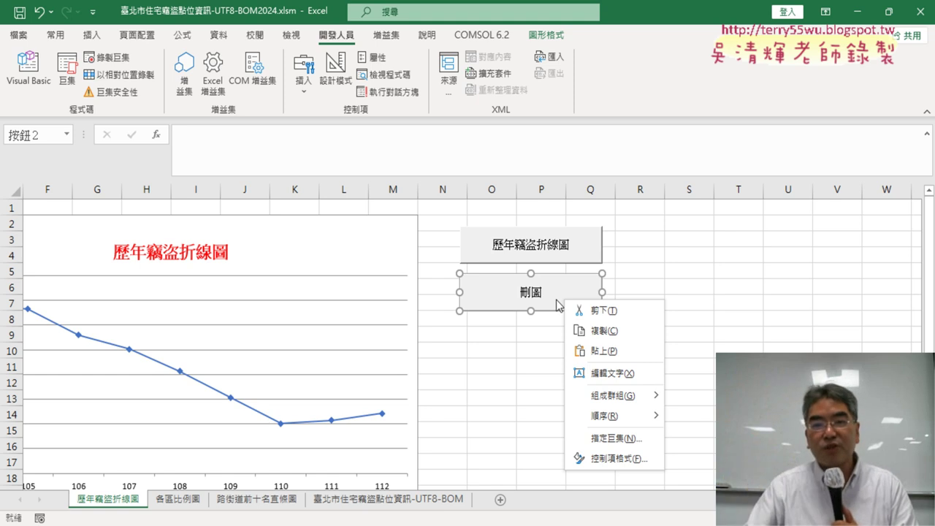
Step: Delete and redraw the line chart three times using the 刪圖 and 歷年竊盜折線圖 buttons
{"action": "left_click", "coordinate": [650, 296]}
{"action": "left_click", "coordinate": [639, 302]}
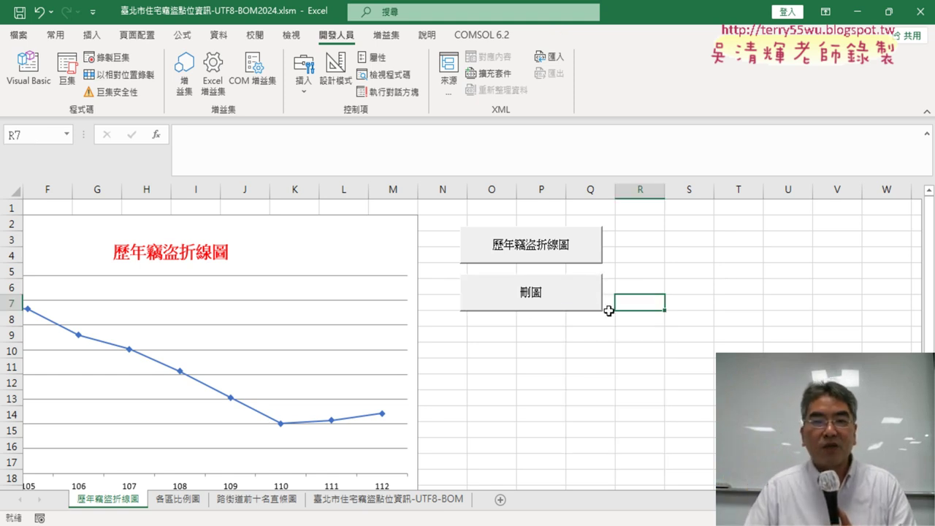
{"action": "left_click", "coordinate": [528, 299]}
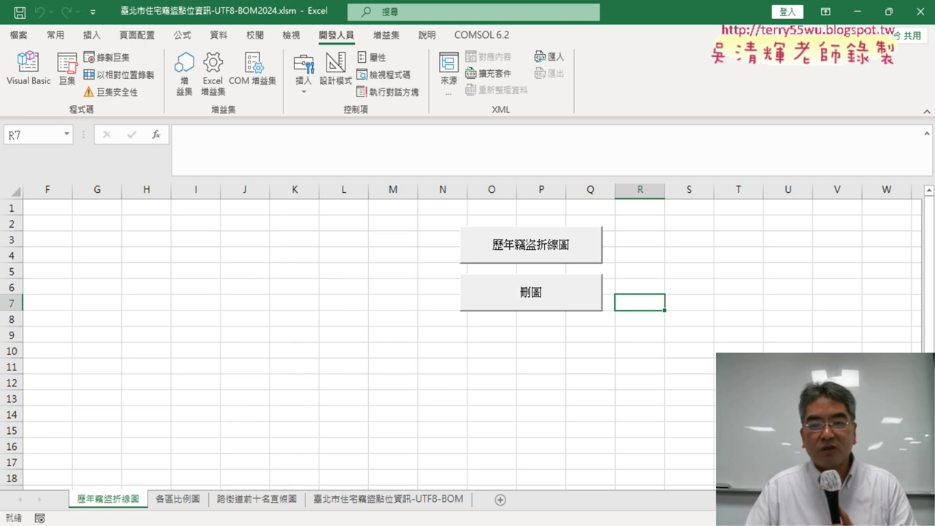
{"action": "scroll", "coordinate": [467, 328], "scroll_direction": "left", "scroll_amount": 3}
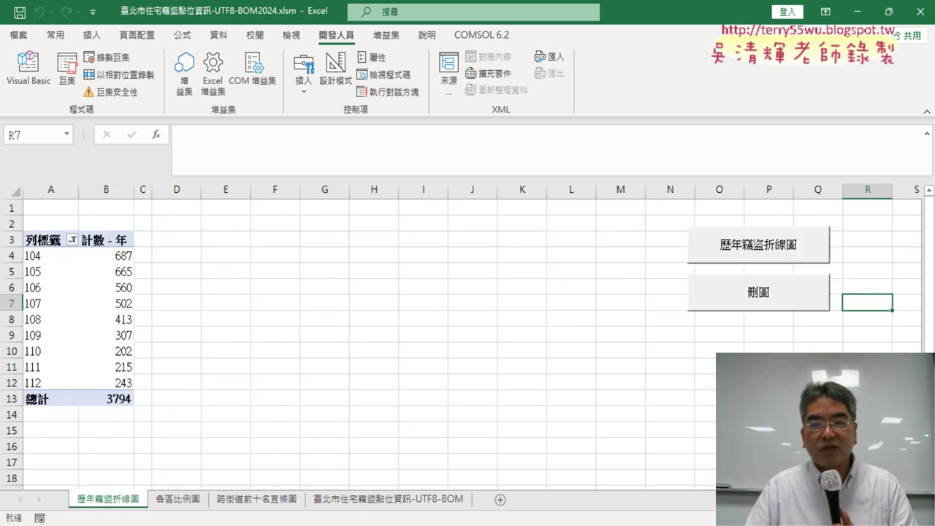
{"action": "left_click", "coordinate": [759, 251]}
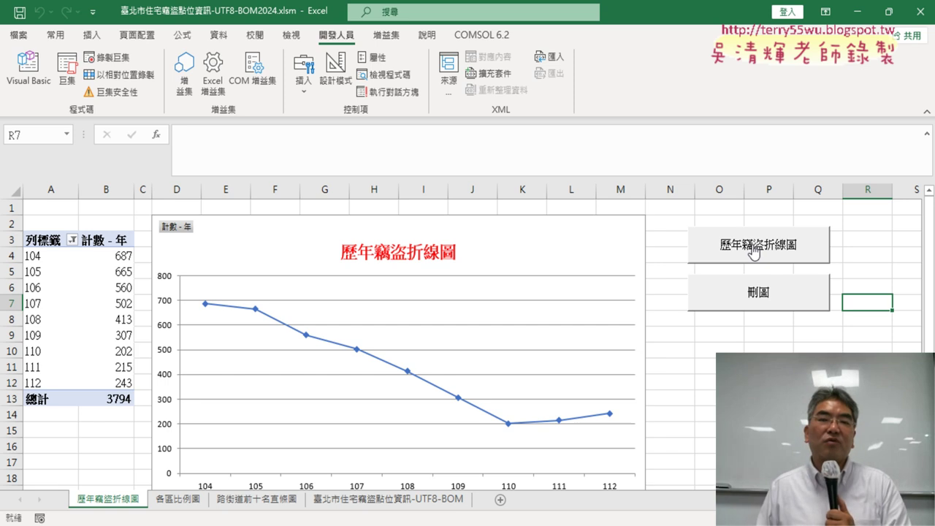
{"action": "left_click", "coordinate": [744, 295]}
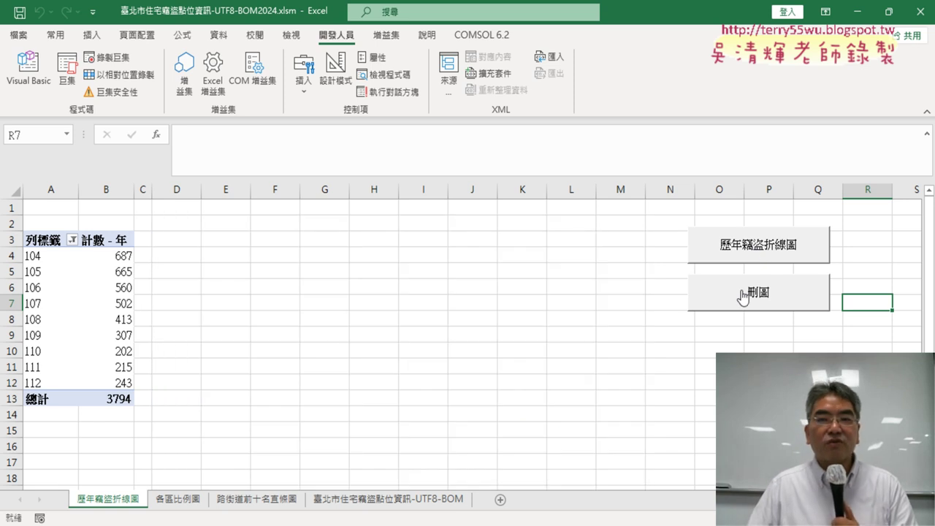
{"action": "left_click", "coordinate": [753, 251]}
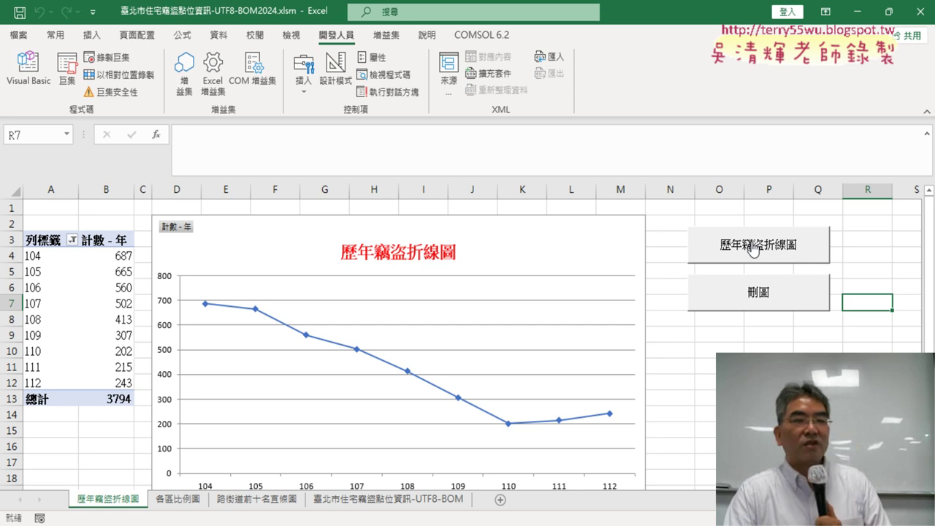
{"action": "left_click", "coordinate": [742, 292]}
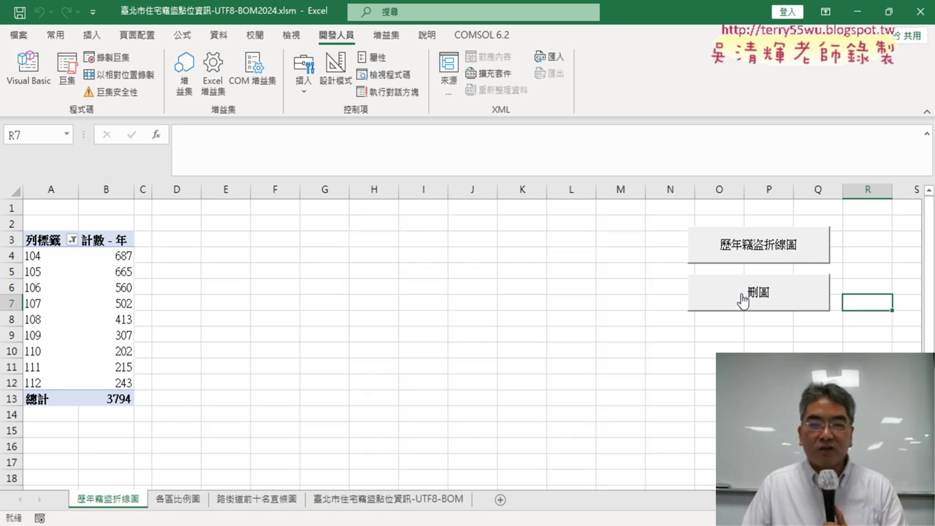
{"action": "left_click", "coordinate": [756, 253]}
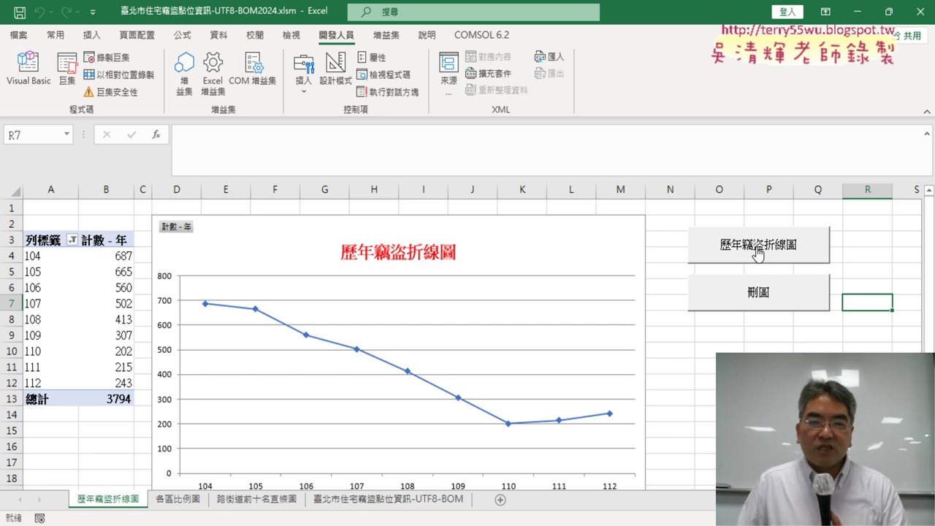
{"action": "left_click", "coordinate": [926, 135]}
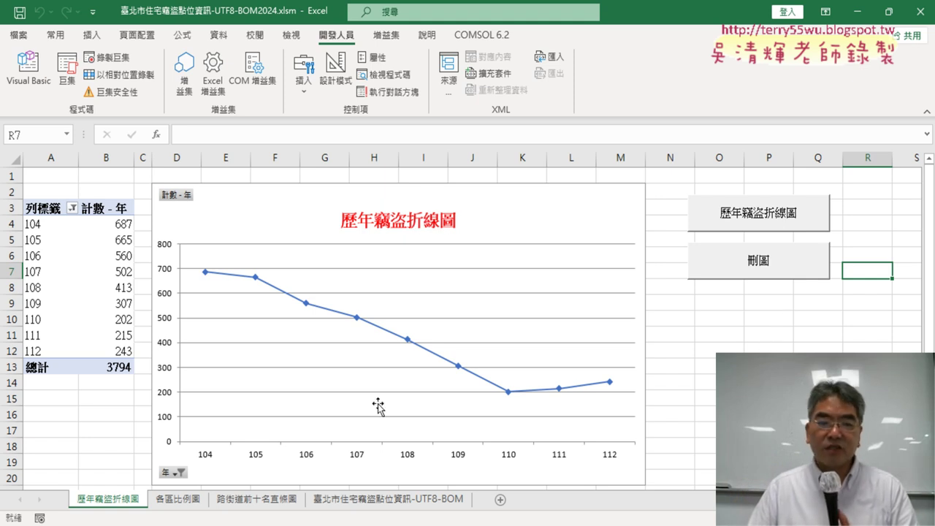
Step: On the 各區比例圖 sheet, delete the district pie chart, then restore it with undo
{"action": "left_click", "coordinate": [186, 504]}
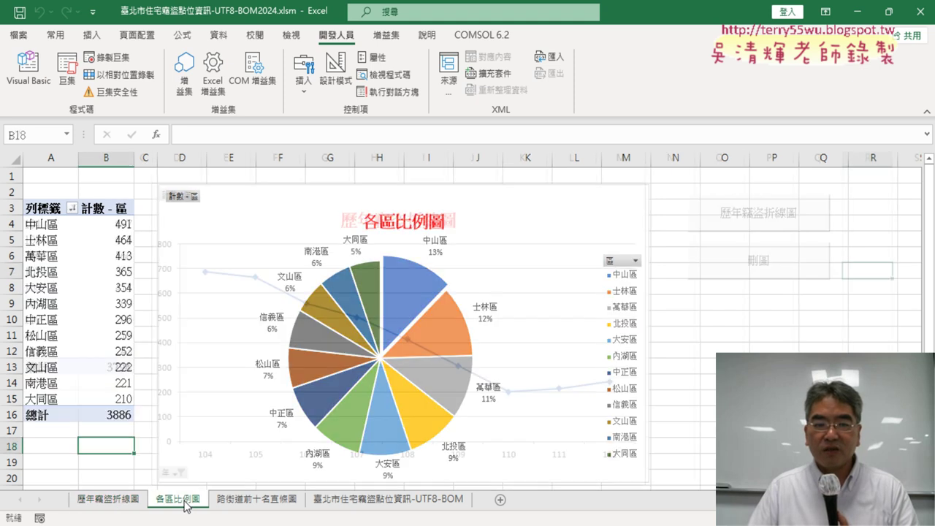
{"action": "left_click", "coordinate": [559, 198]}
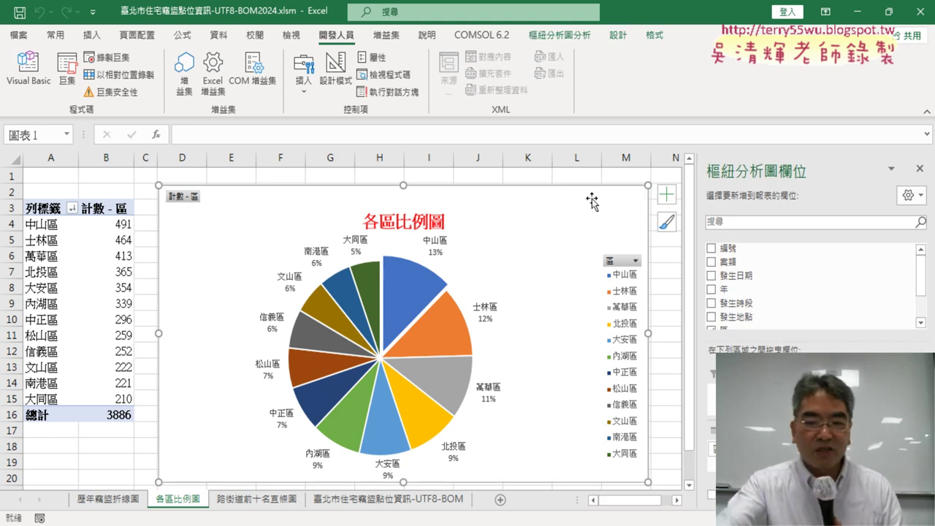
{"action": "key", "text": "Delete"}
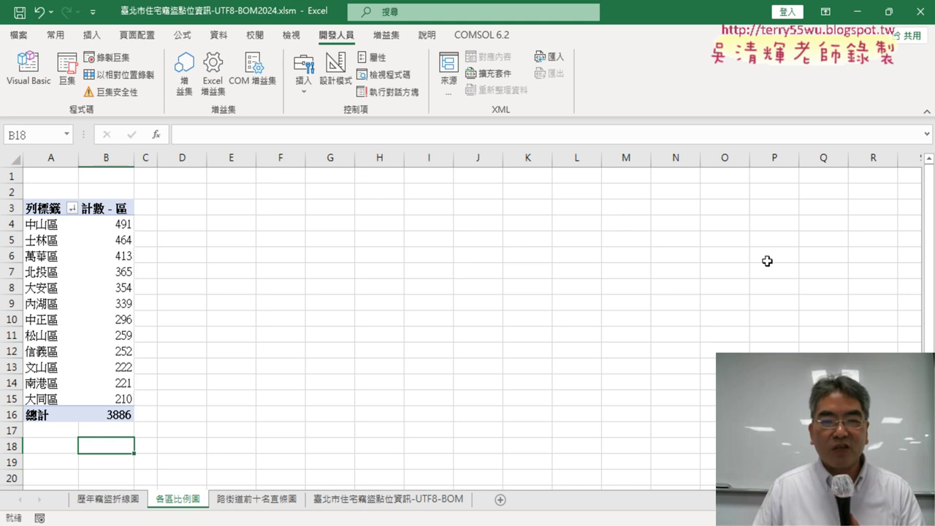
{"action": "left_click", "coordinate": [82, 271]}
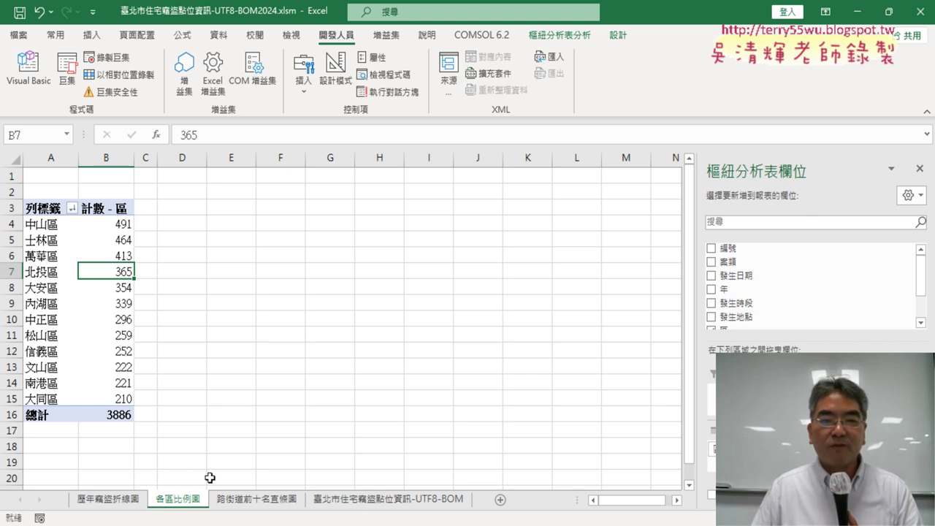
{"action": "left_click", "coordinate": [107, 501]}
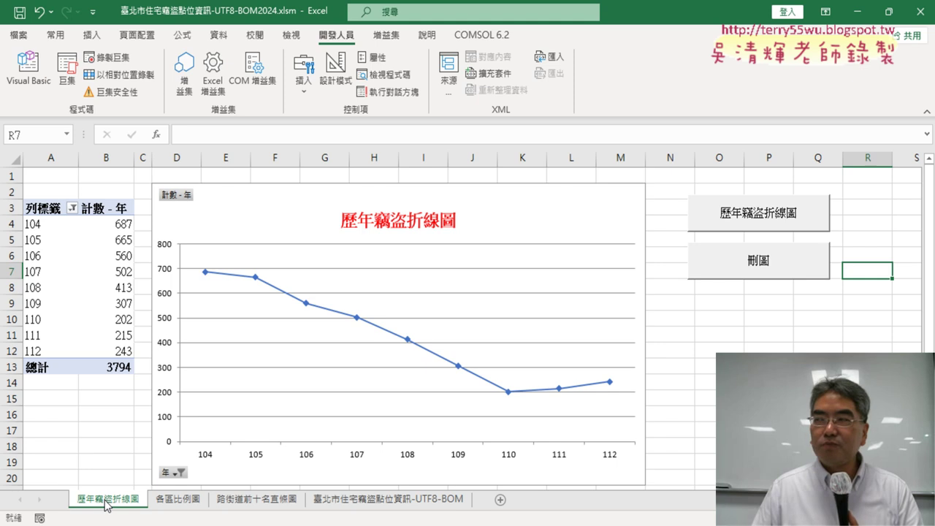
{"action": "left_click", "coordinate": [190, 502]}
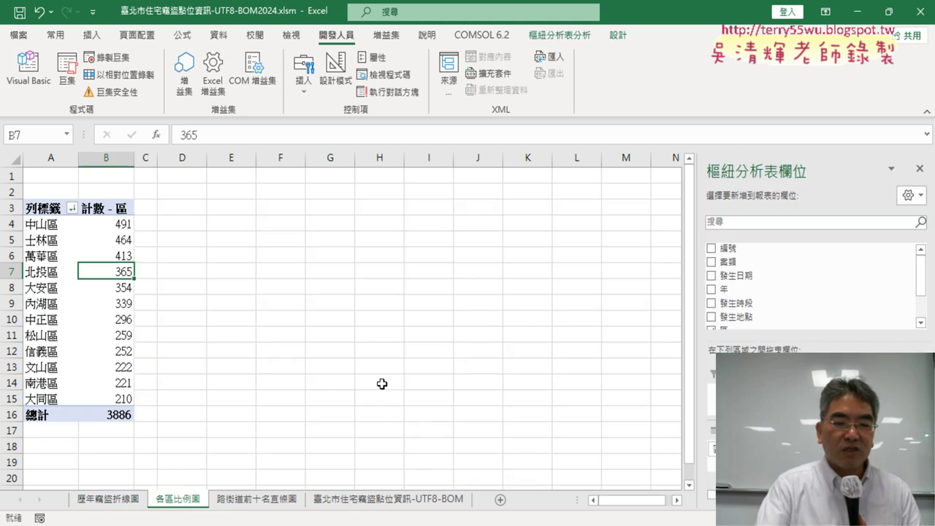
{"action": "key", "text": "ctrl+z"}
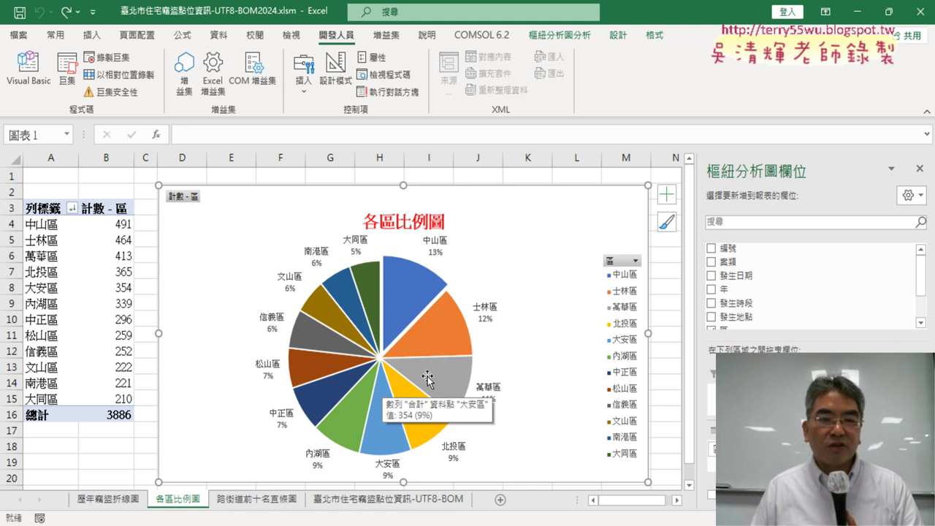
{"action": "mouse_move", "coordinate": [410, 314]}
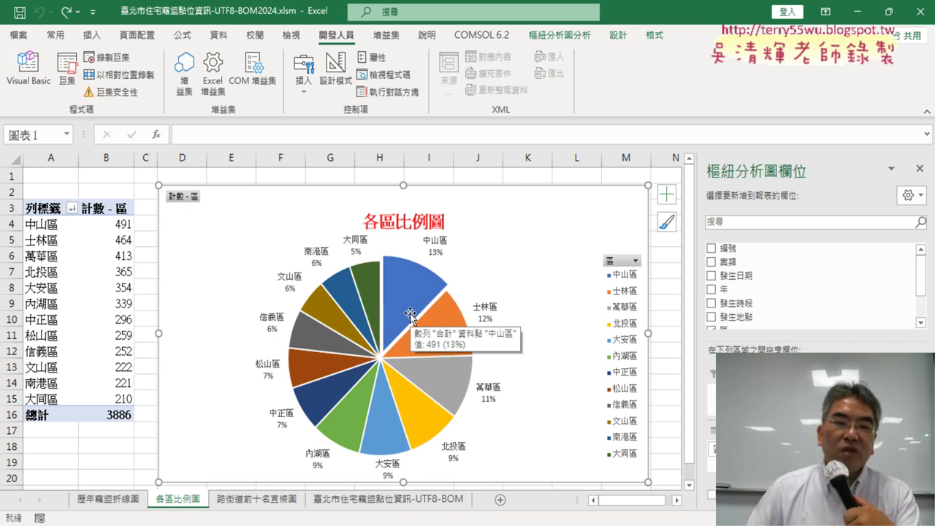
Step: View the 路街道前十名直條圖 sheet, then return to 歷年竊盜折線圖
{"action": "left_click", "coordinate": [272, 501]}
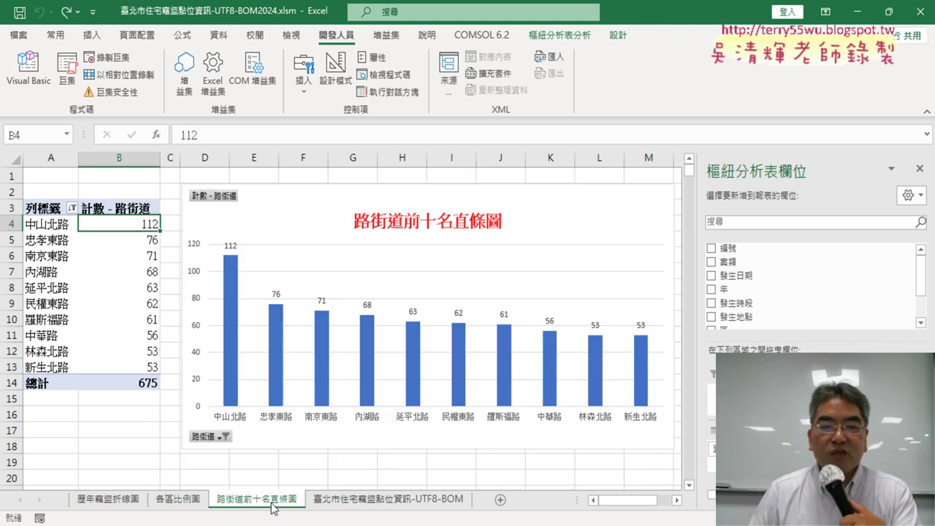
{"action": "scroll", "coordinate": [605, 511], "scroll_direction": "right", "scroll_amount": 3}
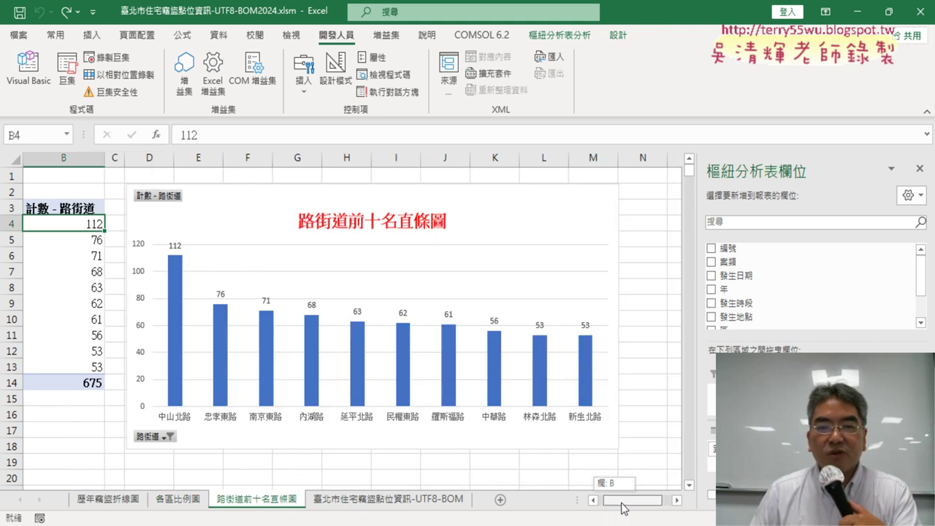
{"action": "left_click", "coordinate": [108, 500]}
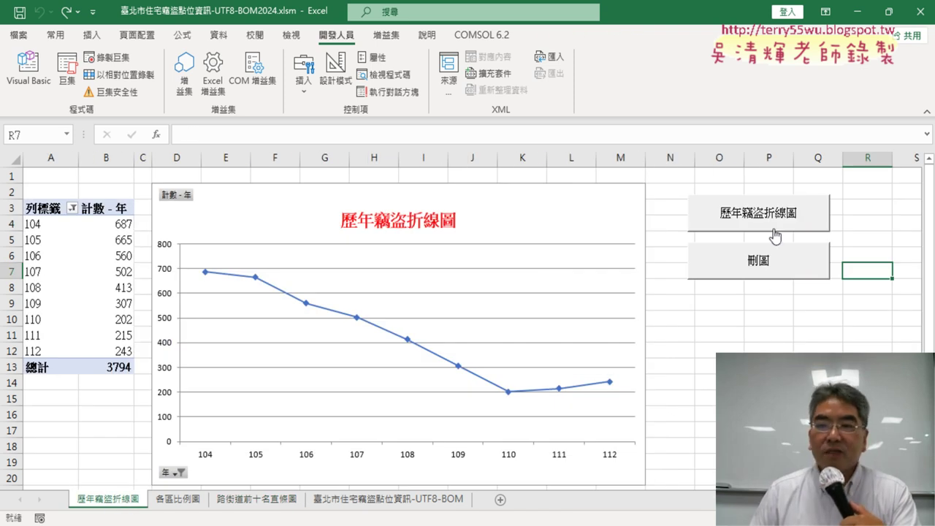
Step: Alternate the 刪圖 and 歷年竊盜折線圖 buttons repeatedly, finishing with the line chart deleted
{"action": "left_click", "coordinate": [761, 268]}
{"action": "left_click", "coordinate": [774, 215]}
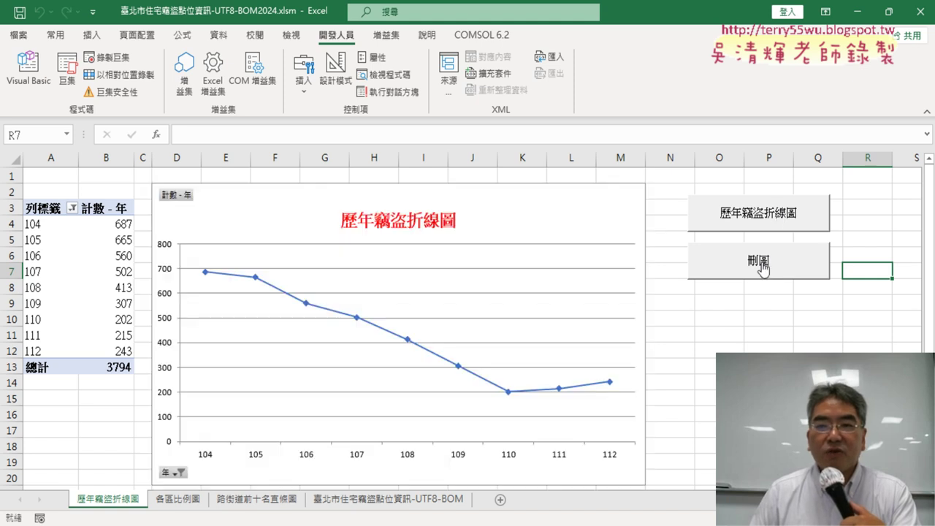
{"action": "left_click", "coordinate": [760, 268]}
{"action": "left_click", "coordinate": [763, 221]}
{"action": "left_click", "coordinate": [766, 252]}
{"action": "left_click", "coordinate": [769, 219]}
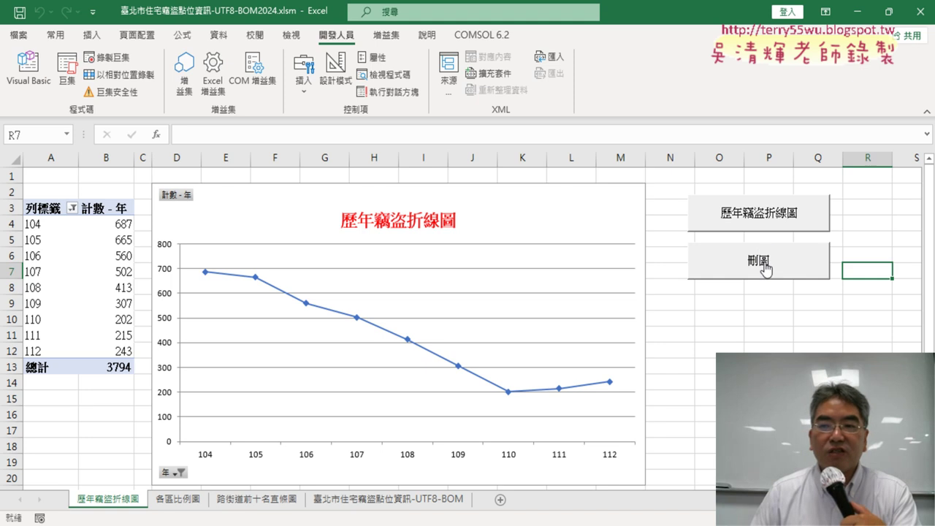
{"action": "left_click", "coordinate": [764, 269]}
{"action": "left_click", "coordinate": [767, 214]}
{"action": "left_click", "coordinate": [765, 263]}
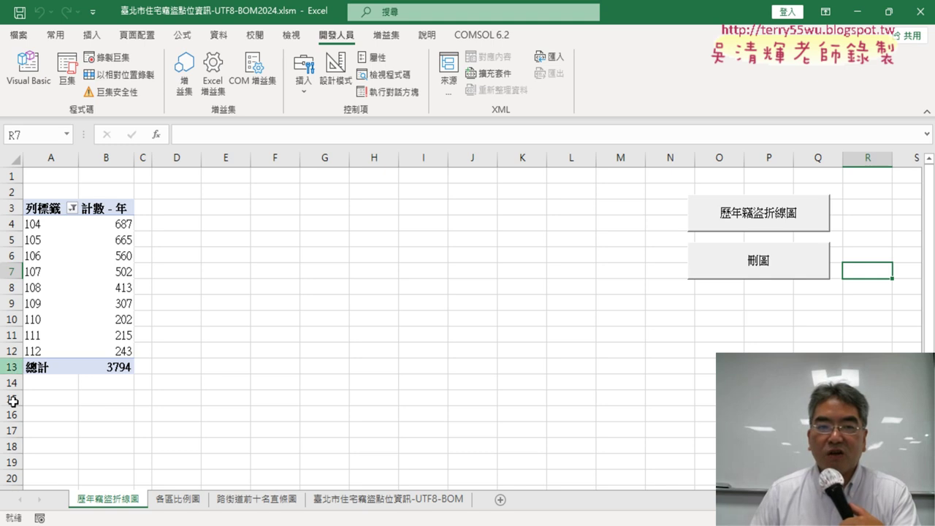
{"action": "left_click", "coordinate": [719, 225]}
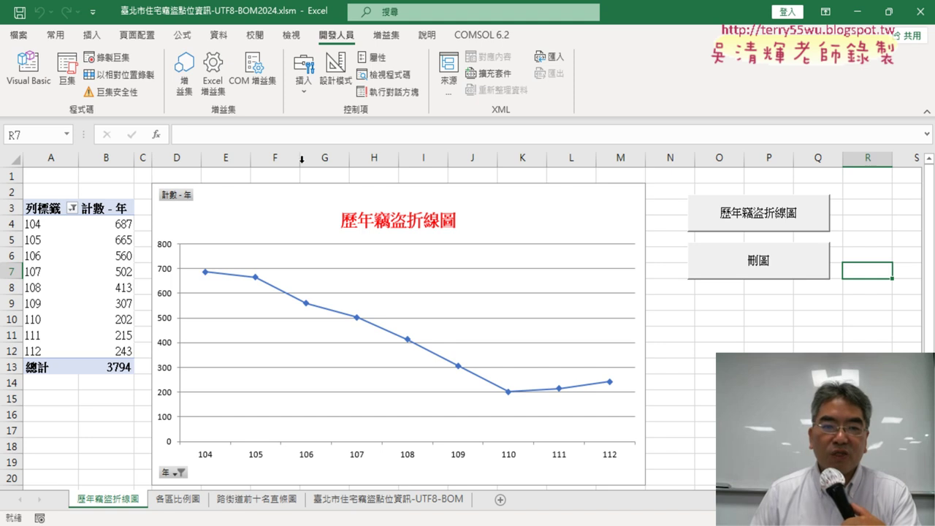
{"action": "left_click", "coordinate": [775, 263]}
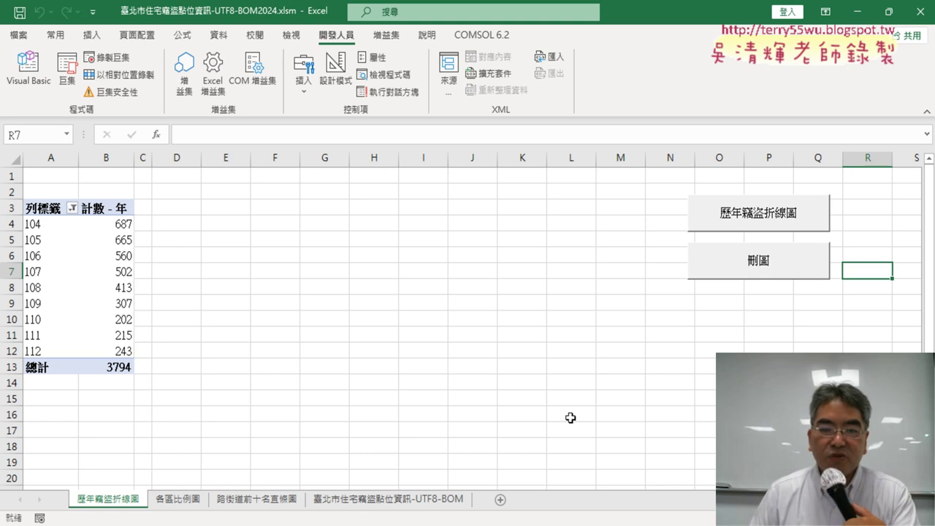
Step: Make the 修改為 prompt paragraph a 標題 2 heading in Google Docs
{"action": "left_click", "coordinate": [340, 482]}
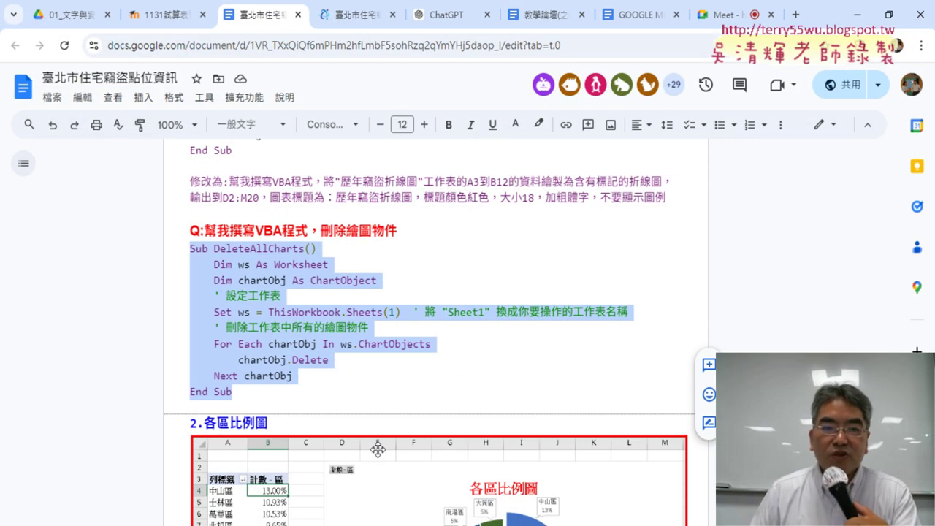
{"action": "scroll", "coordinate": [503, 372], "scroll_direction": "up", "scroll_amount": 2}
{"action": "scroll", "coordinate": [515, 369], "scroll_direction": "up", "scroll_amount": 2}
{"action": "scroll", "coordinate": [365, 351], "scroll_direction": "down", "scroll_amount": 2}
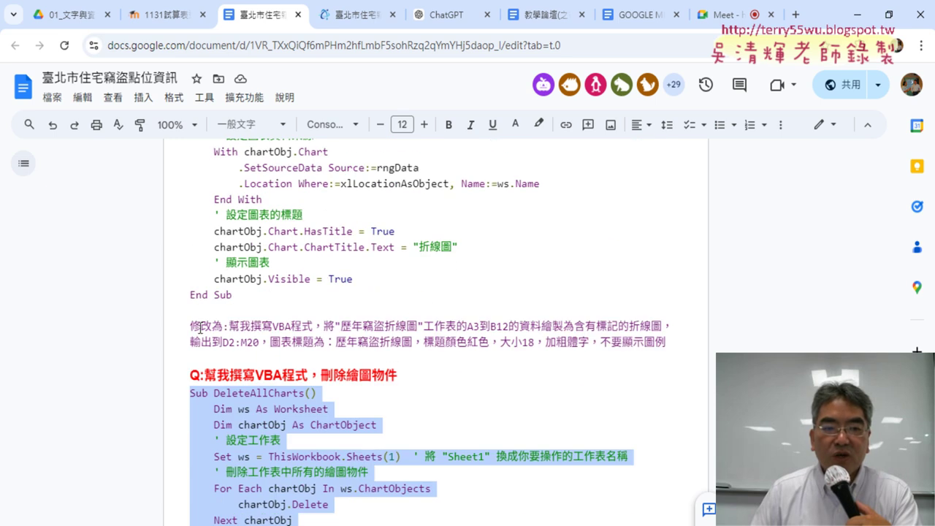
{"action": "left_click_drag", "start_coordinate": [184, 326], "coordinate": [291, 327]}
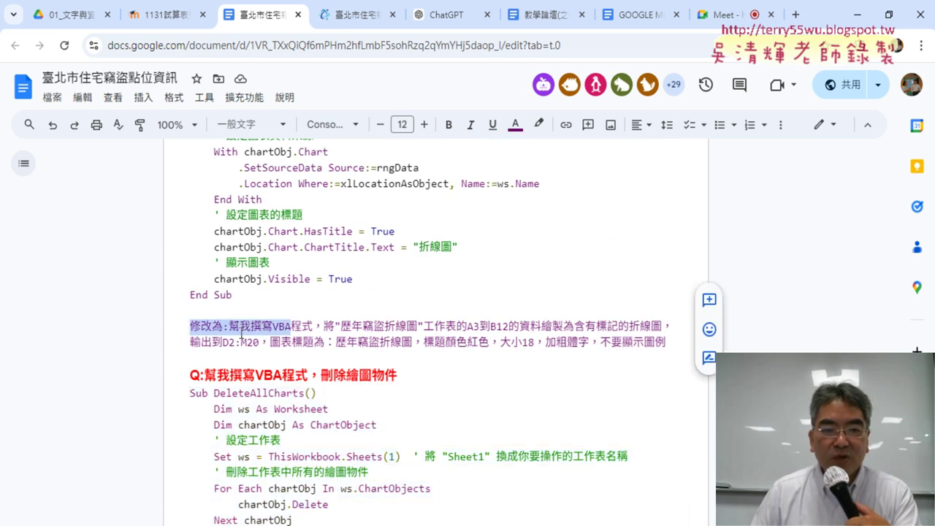
{"action": "left_click", "coordinate": [230, 328]}
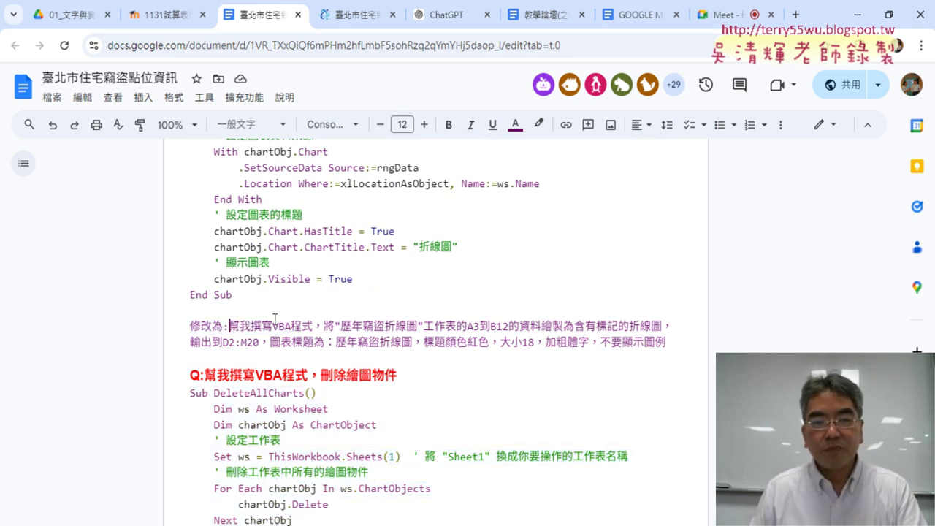
{"action": "left_click_drag", "start_coordinate": [231, 326], "coordinate": [673, 342]}
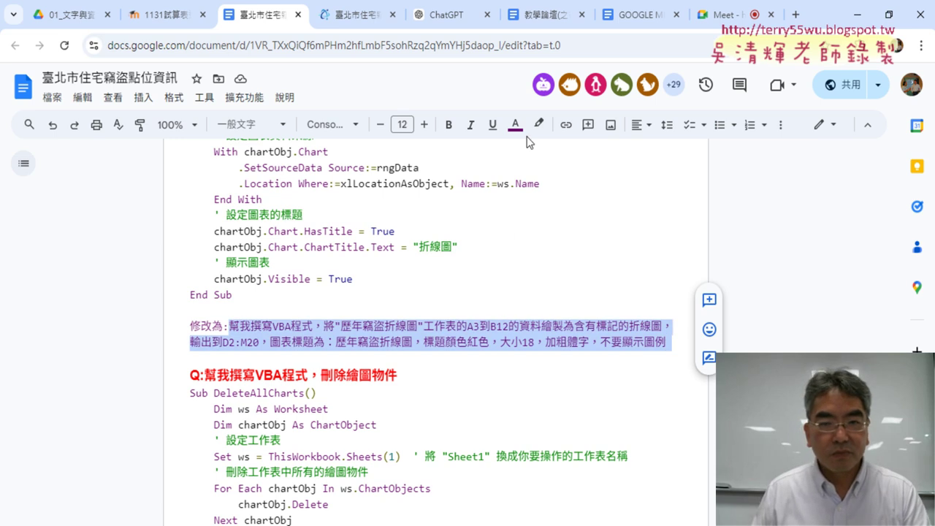
{"action": "left_click", "coordinate": [245, 126]}
{"action": "left_click", "coordinate": [260, 368]}
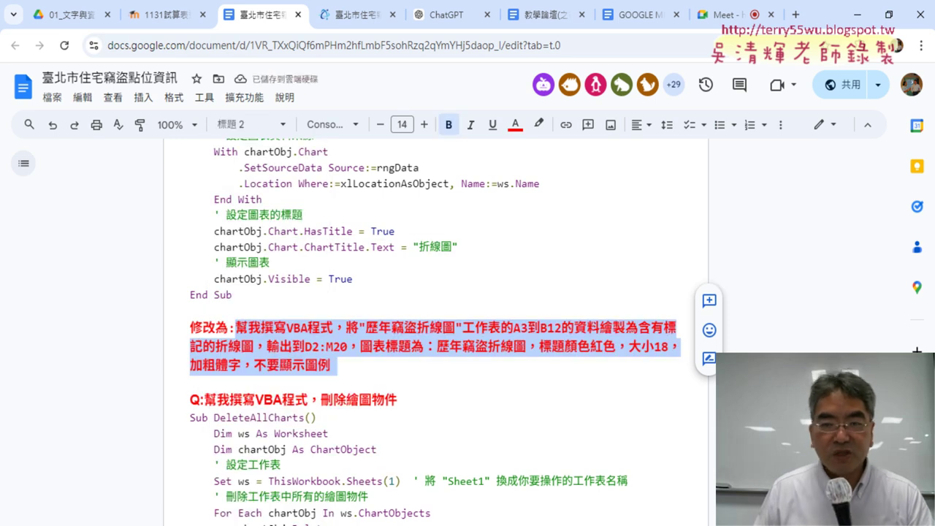
{"action": "left_click", "coordinate": [517, 347]}
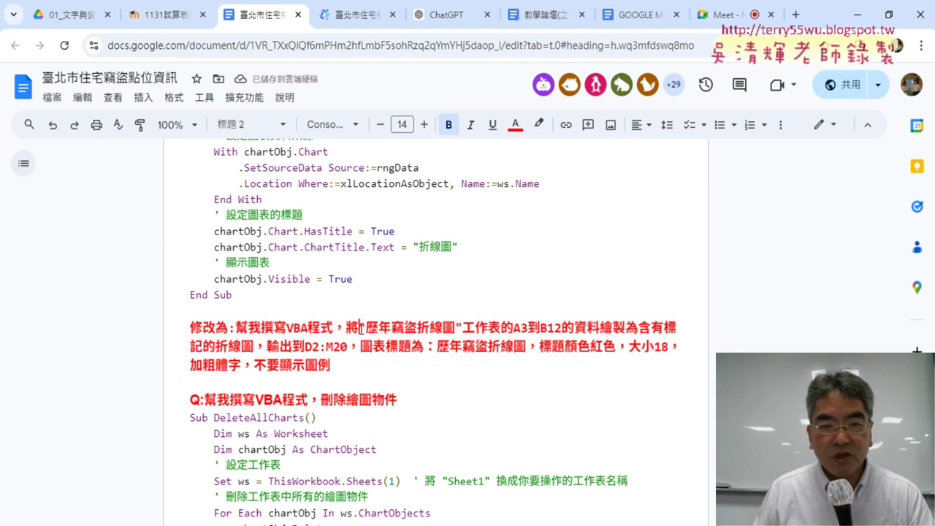
Step: Highlight the sheet name "歷年竊盜折線圖"工作表 and the chart-title requirements in yellow
{"action": "left_click_drag", "start_coordinate": [360, 328], "coordinate": [488, 328]}
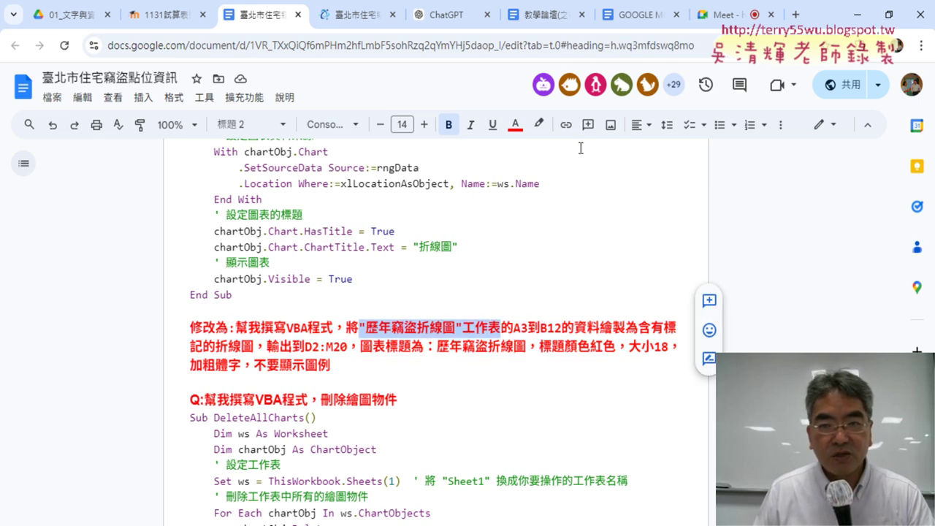
{"action": "left_click", "coordinate": [539, 124]}
{"action": "left_click", "coordinate": [584, 195]}
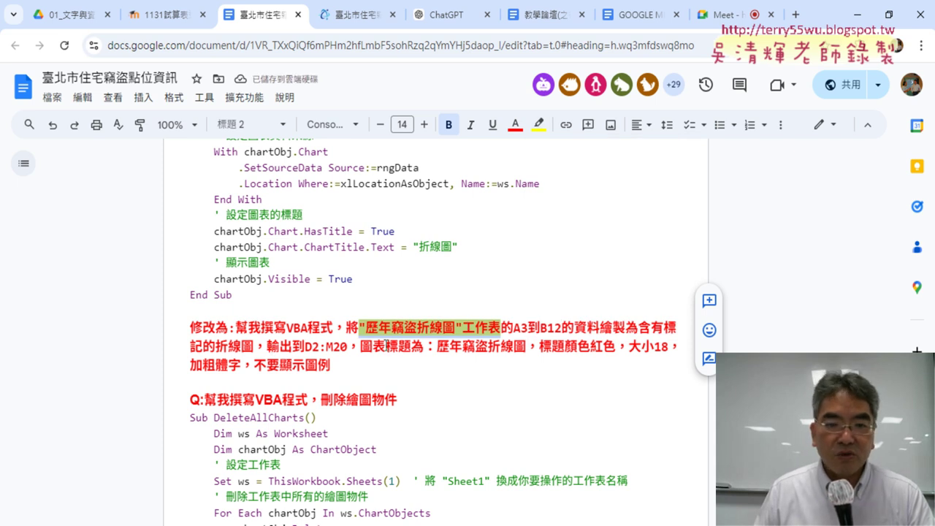
{"action": "mouse_move", "coordinate": [360, 346]}
{"action": "left_mouse_down"}
{"action": "mouse_move", "coordinate": [688, 353]}
{"action": "mouse_move", "coordinate": [334, 366]}
{"action": "left_mouse_up"}
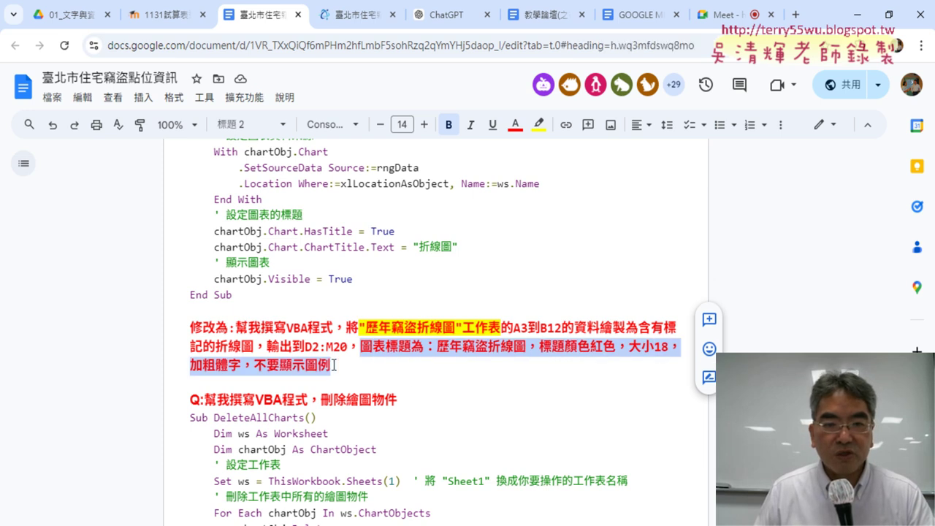
{"action": "left_click", "coordinate": [538, 124]}
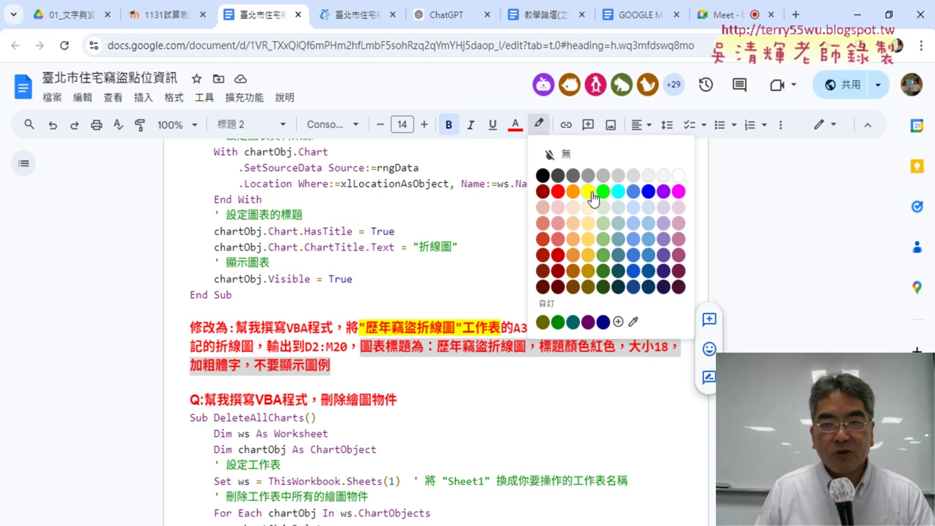
{"action": "left_click", "coordinate": [592, 196]}
{"action": "left_click", "coordinate": [548, 310]}
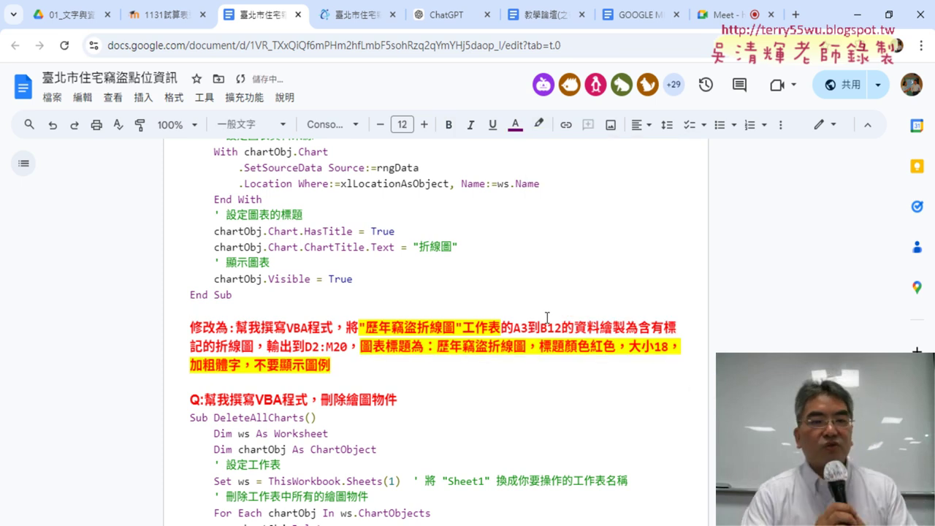